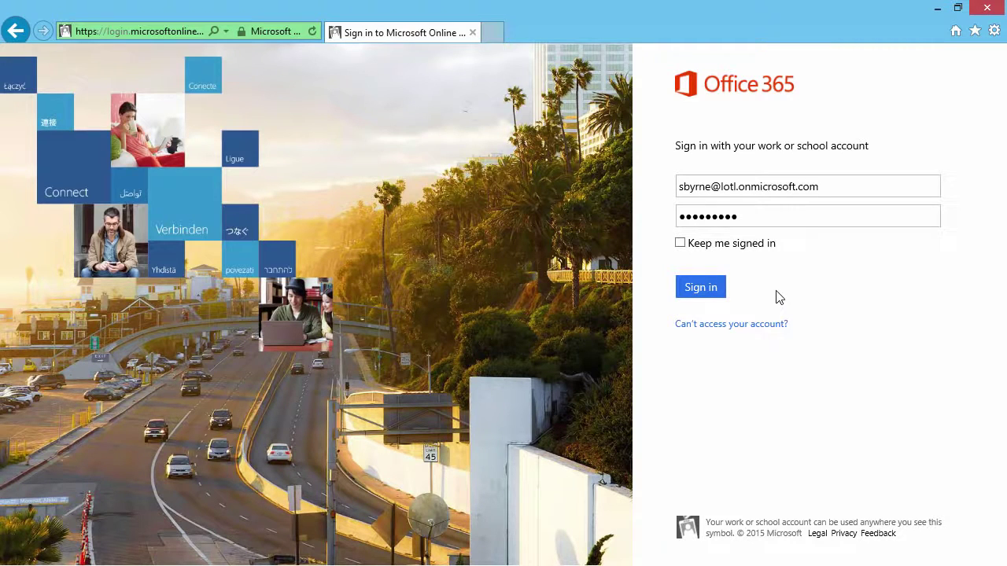
# - Sign in to the Office 365 account with the filled-in credentials and open the Outlook mailbox
pyautogui.click(717, 292)
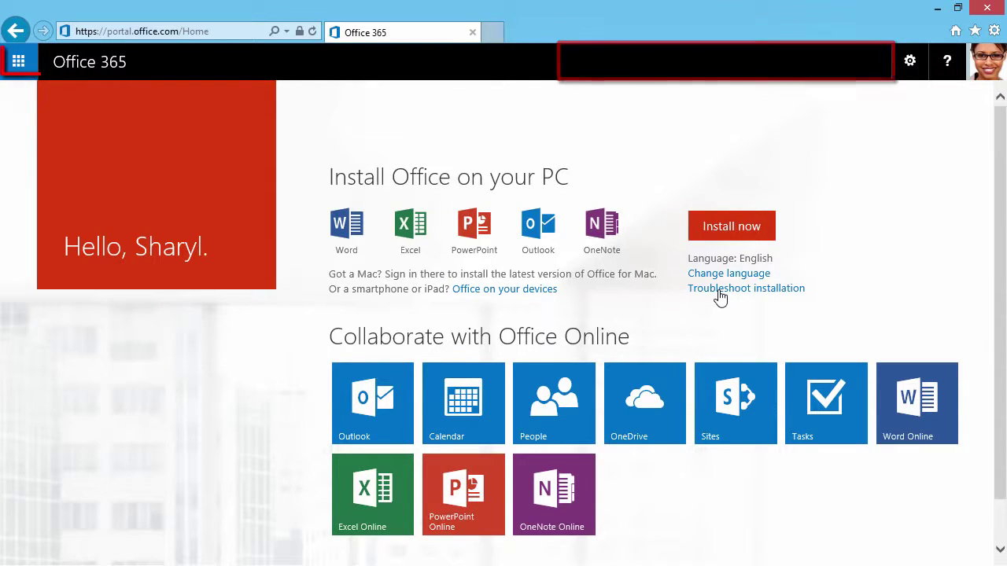
pyautogui.click(19, 64)
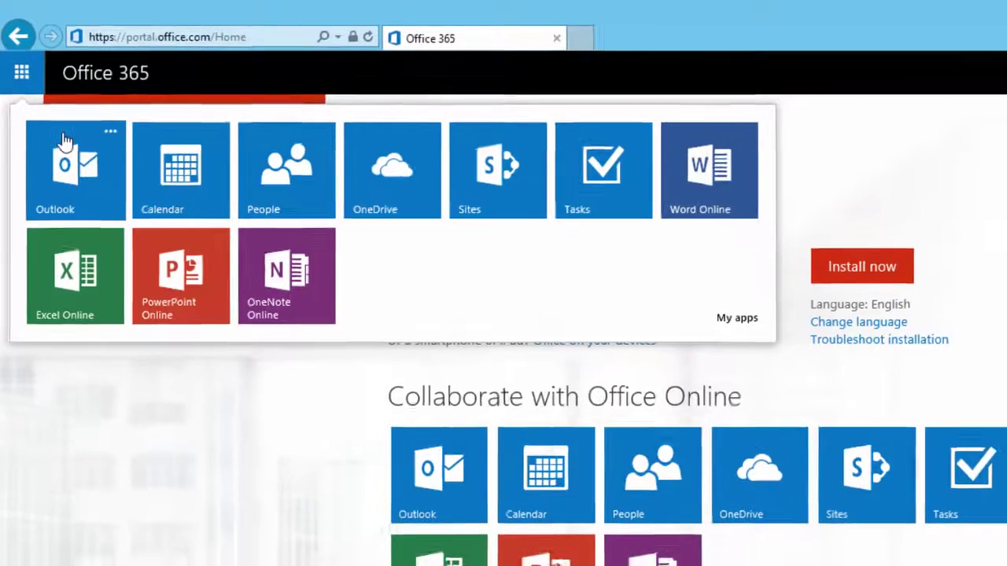
pyautogui.click(59, 156)
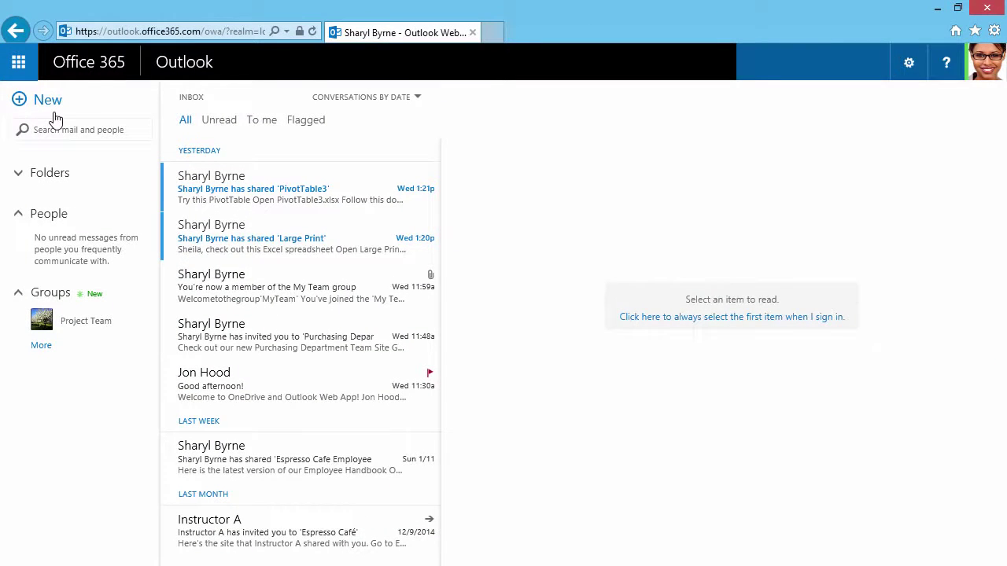
# - Return to the Office 365 home page and reopen Outlook from the Office Online apps listed there
pyautogui.click(65, 73)
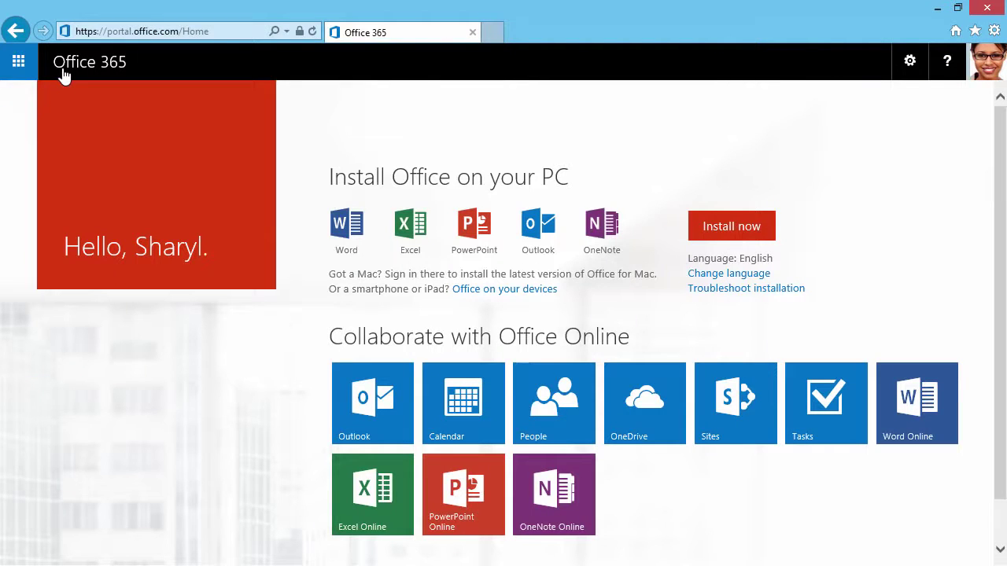
pyautogui.click(376, 388)
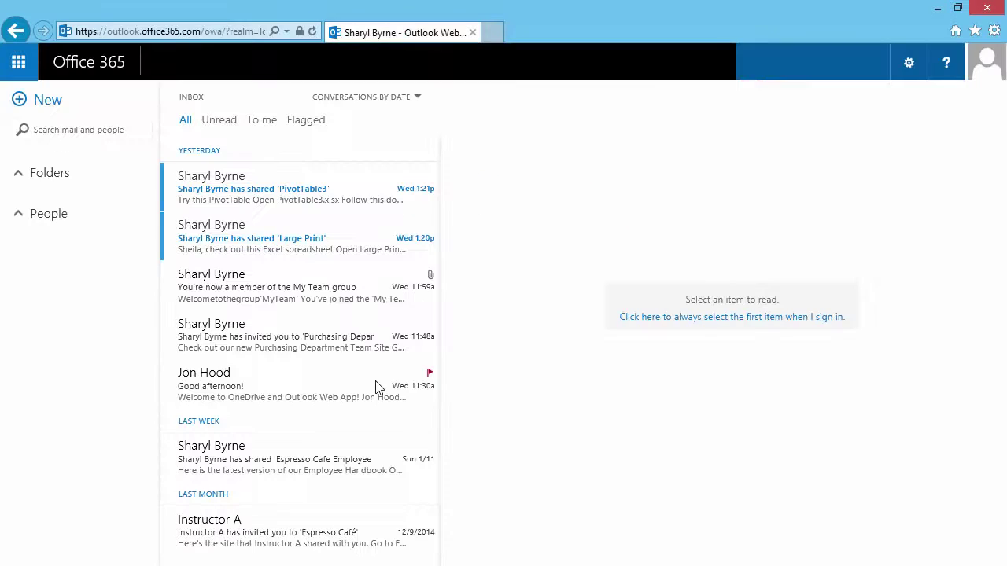
# - Pin the Outlook, Calendar and Sites apps to the nav bar and close the app launcher
pyautogui.click(32, 73)
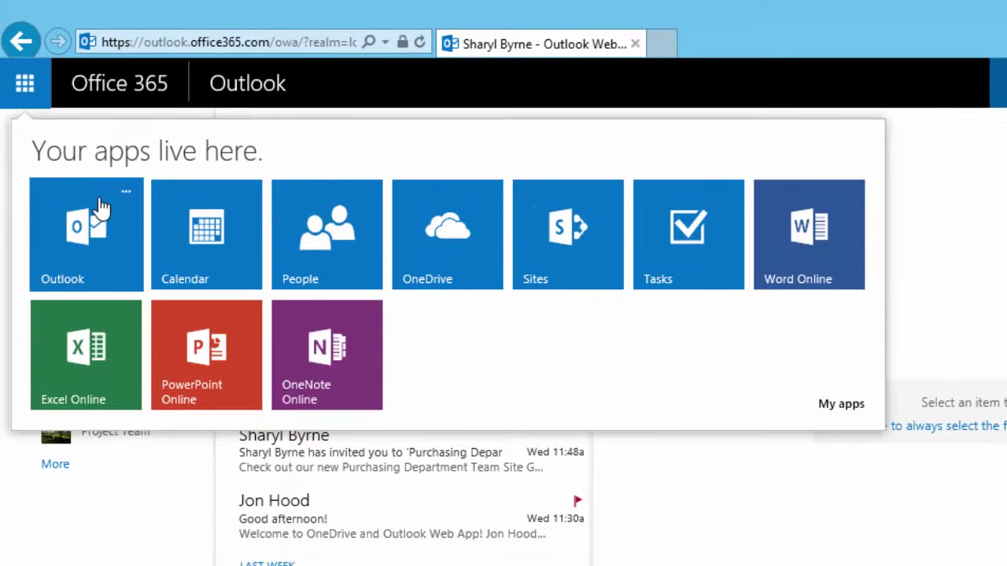
pyautogui.click(125, 194)
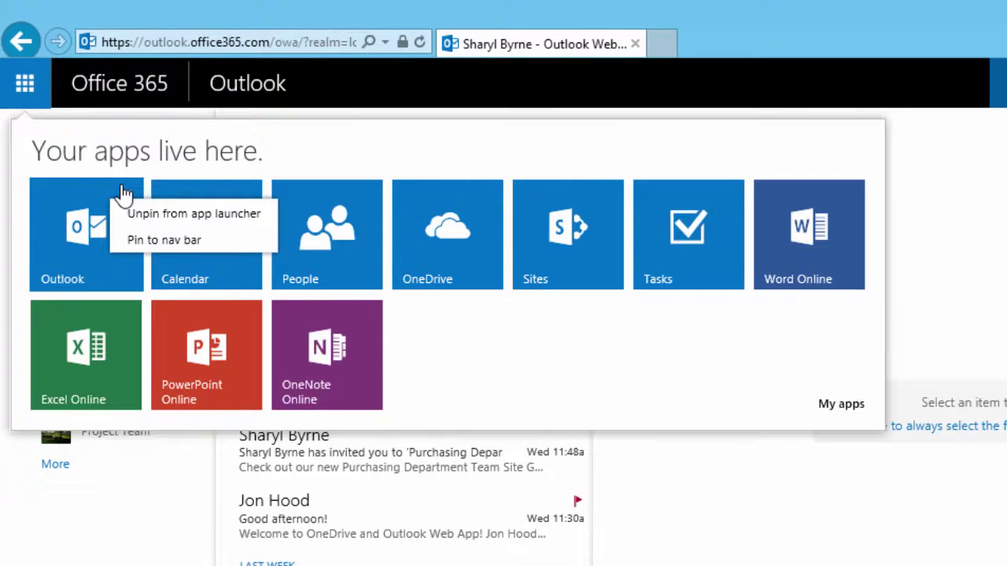
pyautogui.click(131, 241)
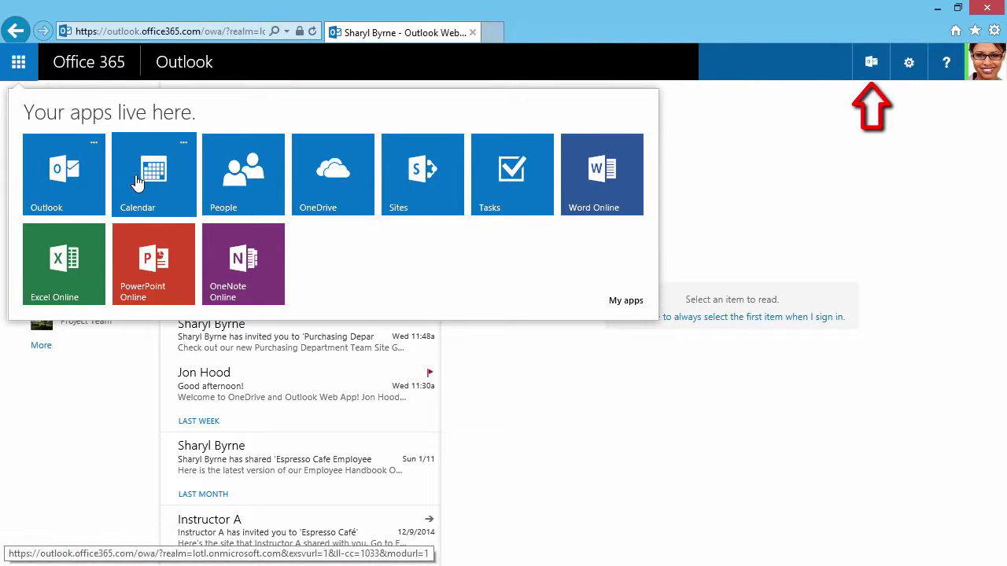
pyautogui.click(183, 143)
pyautogui.click(193, 175)
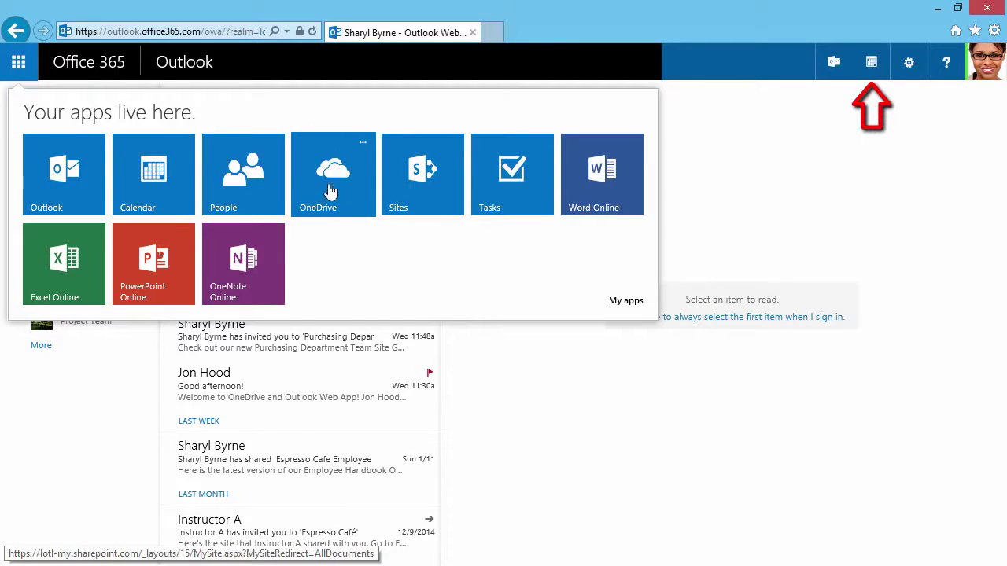
pyautogui.click(452, 143)
pyautogui.click(461, 174)
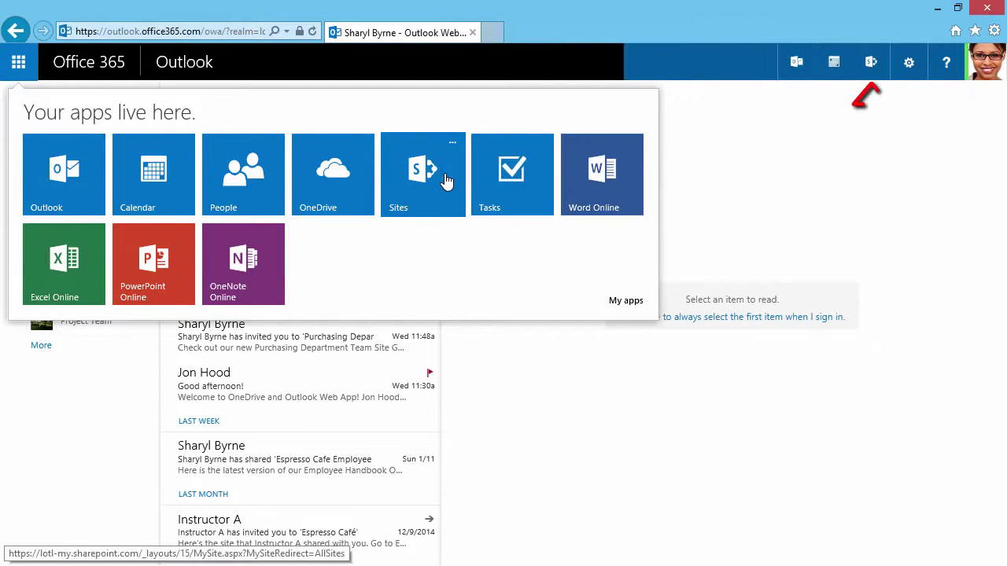
pyautogui.click(753, 192)
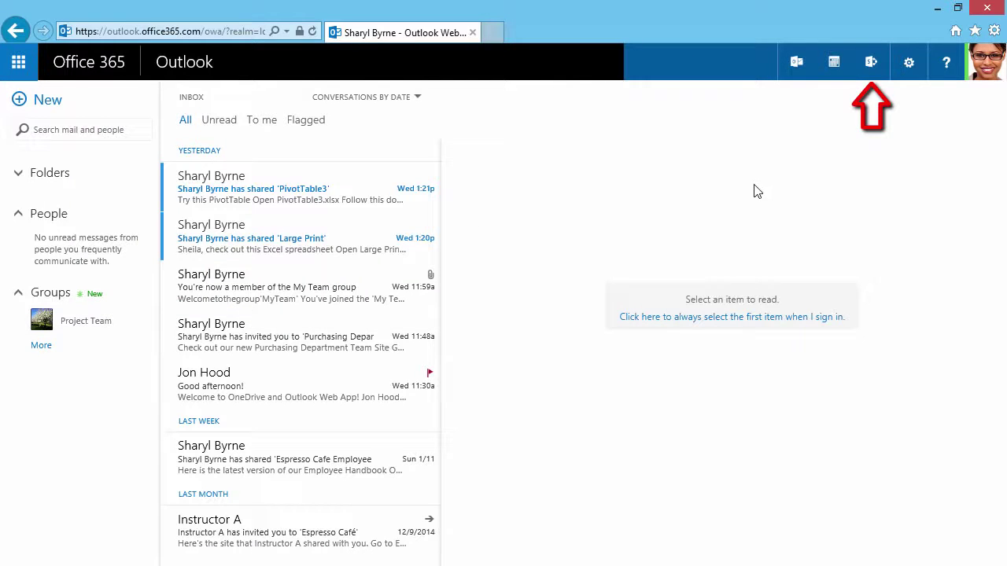
# - View the calendar through its pinned shortcut and return to the Outlook inbox the same way
pyautogui.click(835, 66)
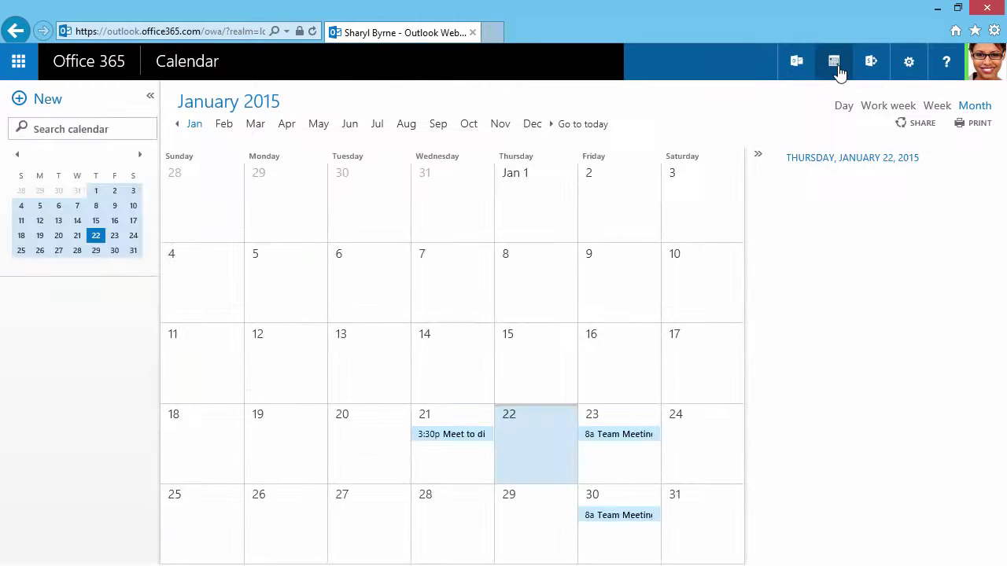
pyautogui.click(801, 71)
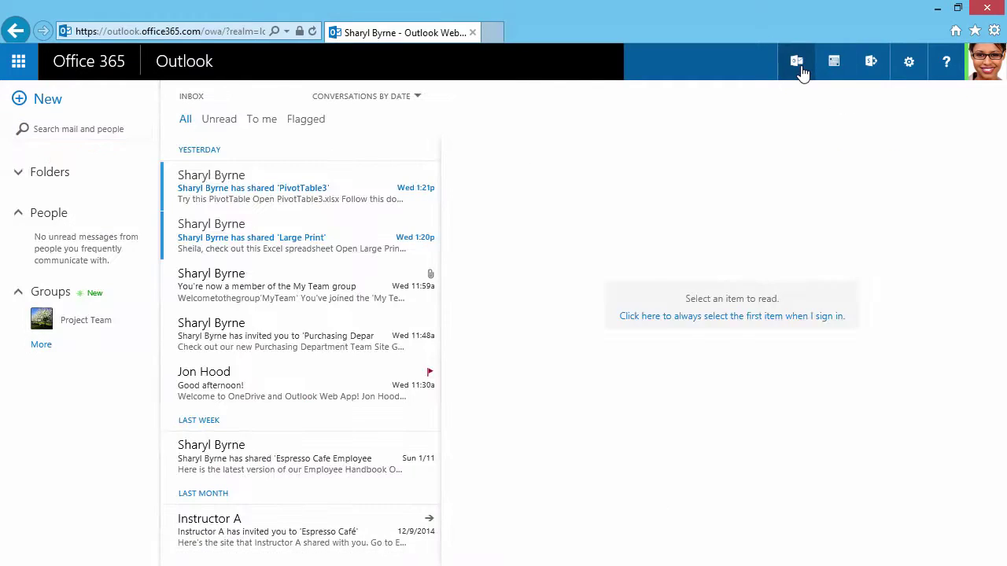
# - Unpin Outlook, Calendar and Sites from the nav bar
pyautogui.rightClick(799, 71)
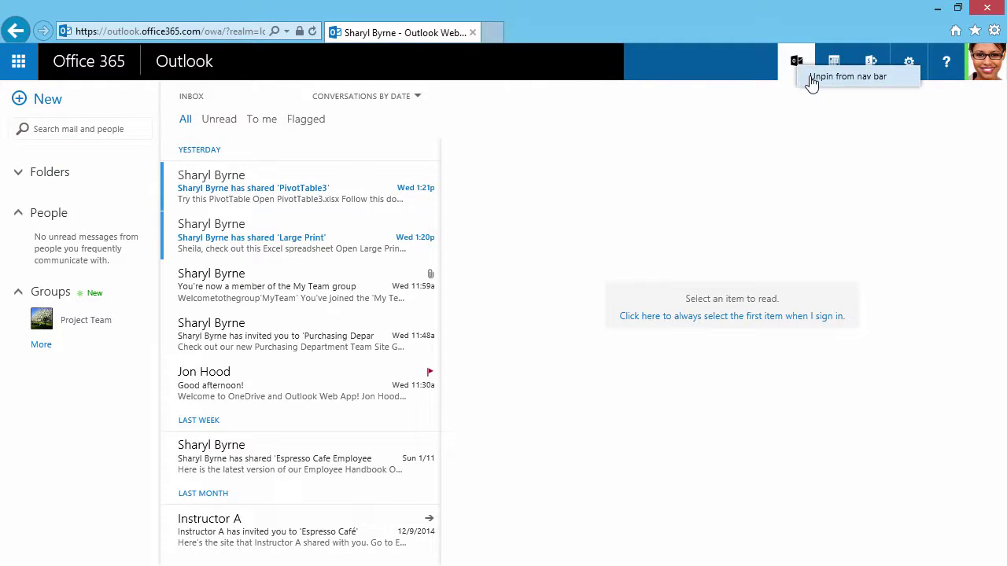
pyautogui.click(810, 82)
pyautogui.rightClick(832, 71)
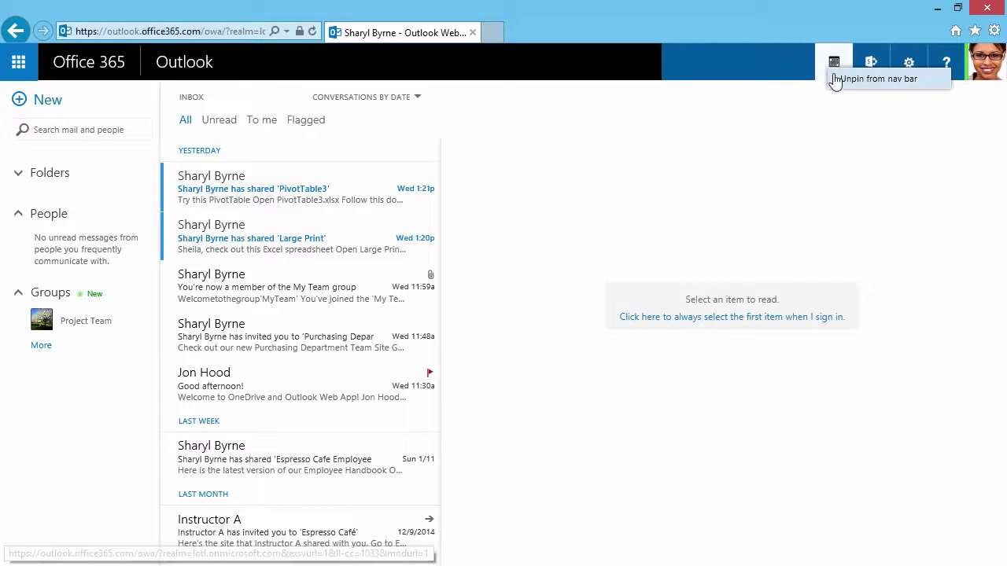
pyautogui.click(843, 78)
pyautogui.rightClick(871, 66)
pyautogui.click(880, 77)
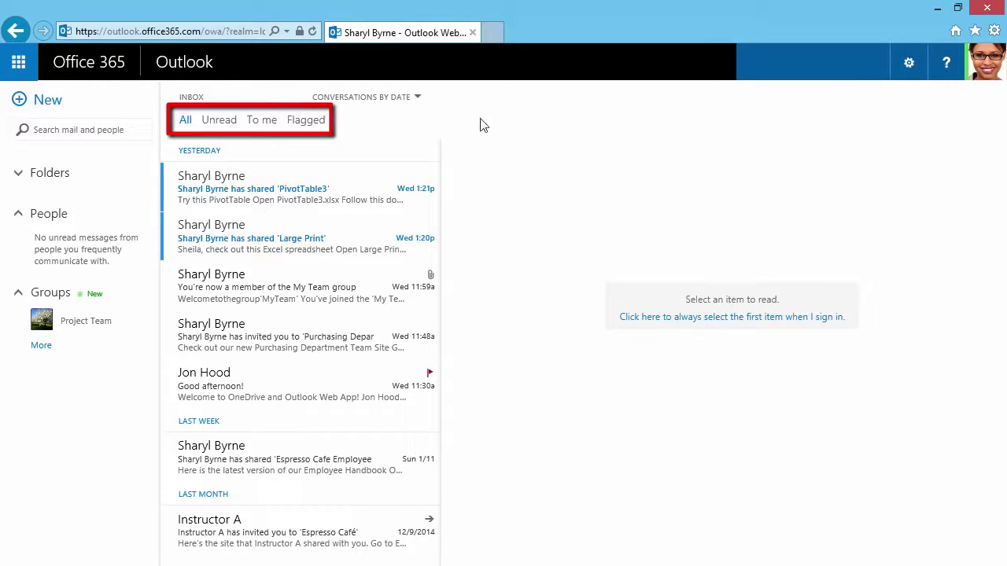
# - Filter the inbox by Unread, To me and Flagged in turn, and go back to showing all messages
pyautogui.click(222, 126)
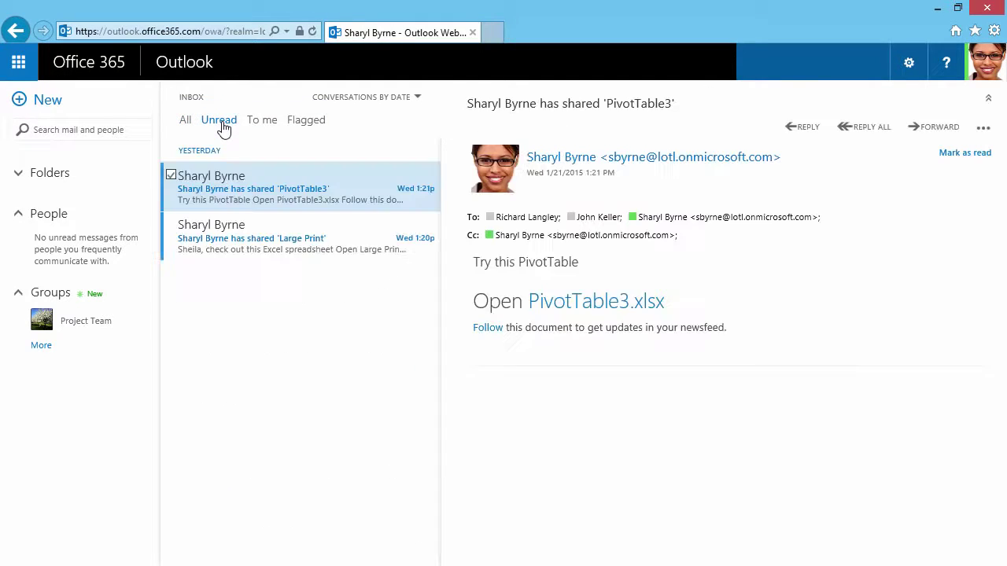
pyautogui.click(256, 124)
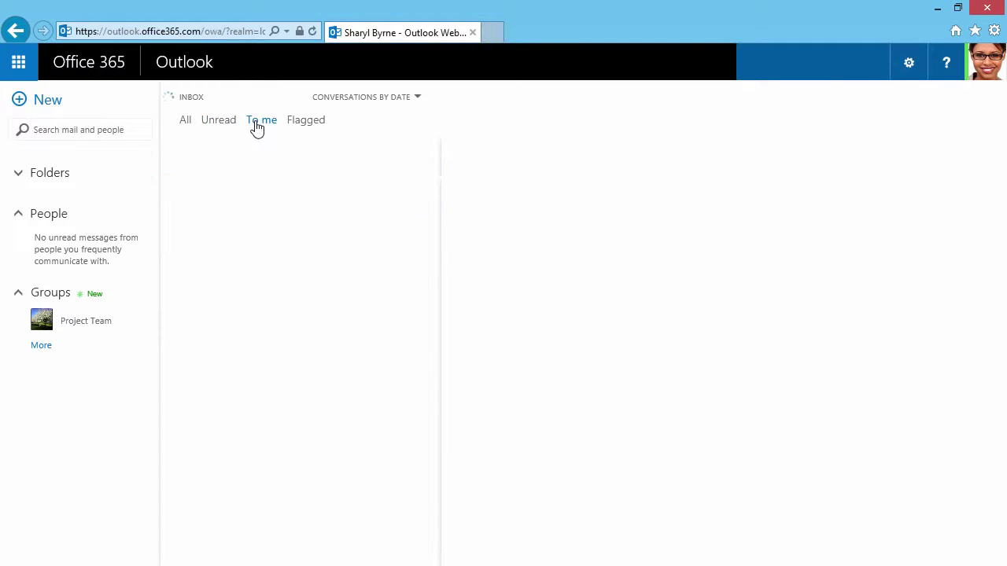
pyautogui.click(300, 123)
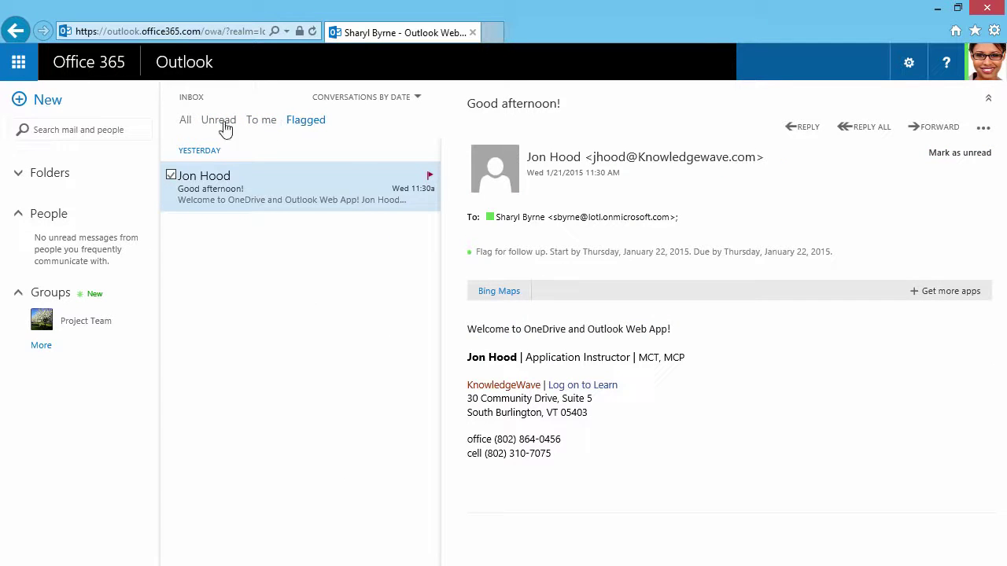
pyautogui.click(185, 124)
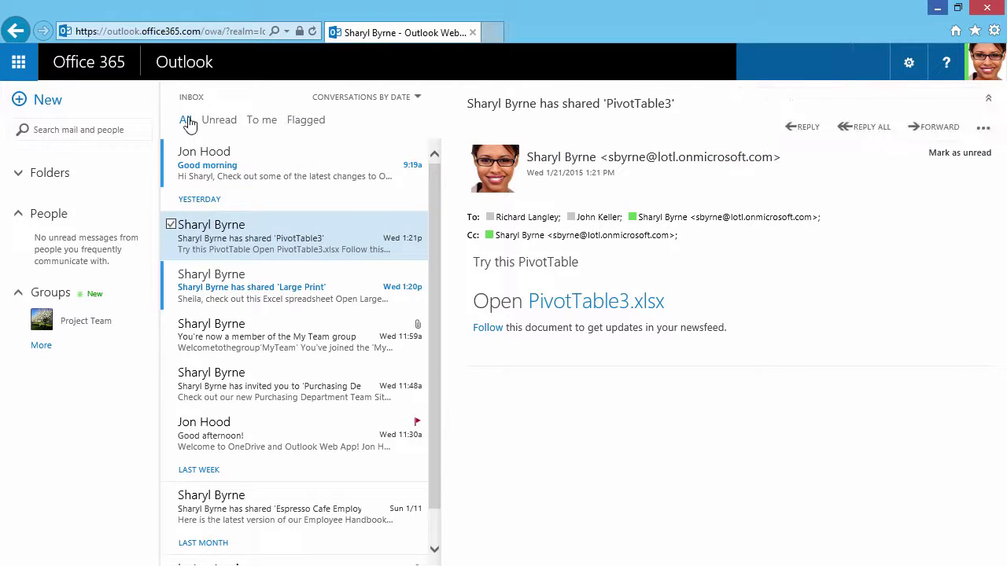
# - Read the "Good morning" message and display its address with Bing Maps
pyautogui.click(204, 162)
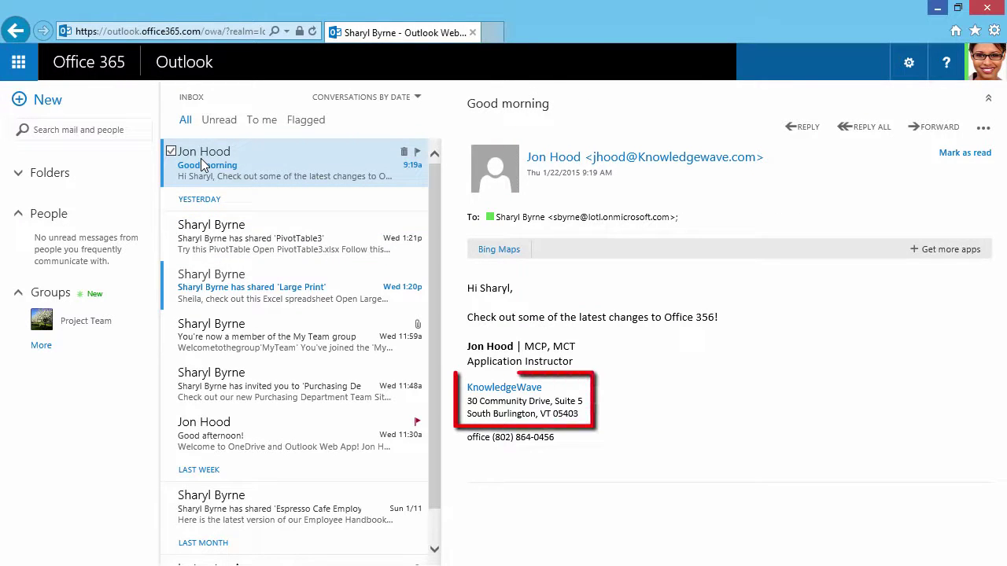
pyautogui.click(487, 258)
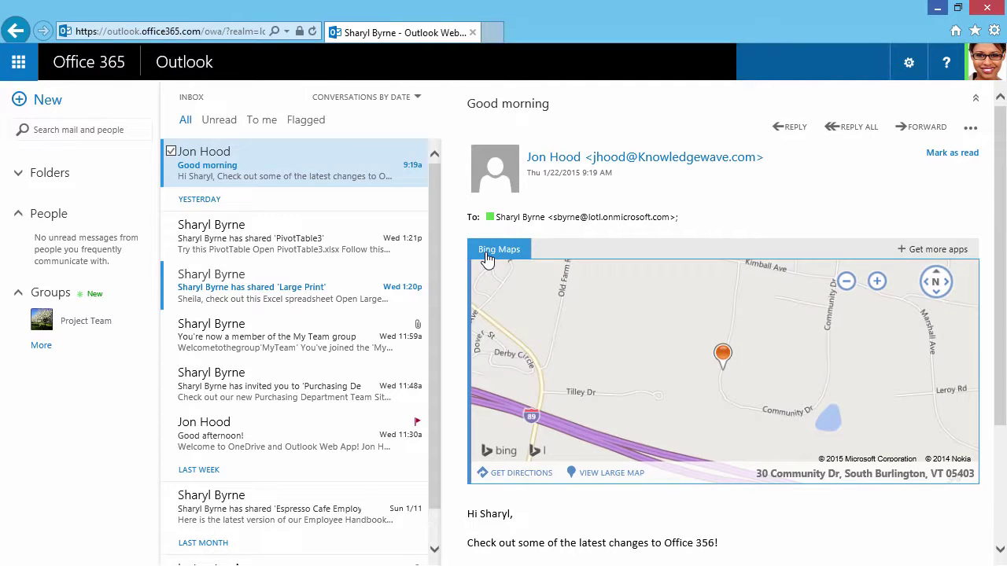
# - Show the full folder list, expand the mailbox's own folders and view the HR folder
pyautogui.click(77, 178)
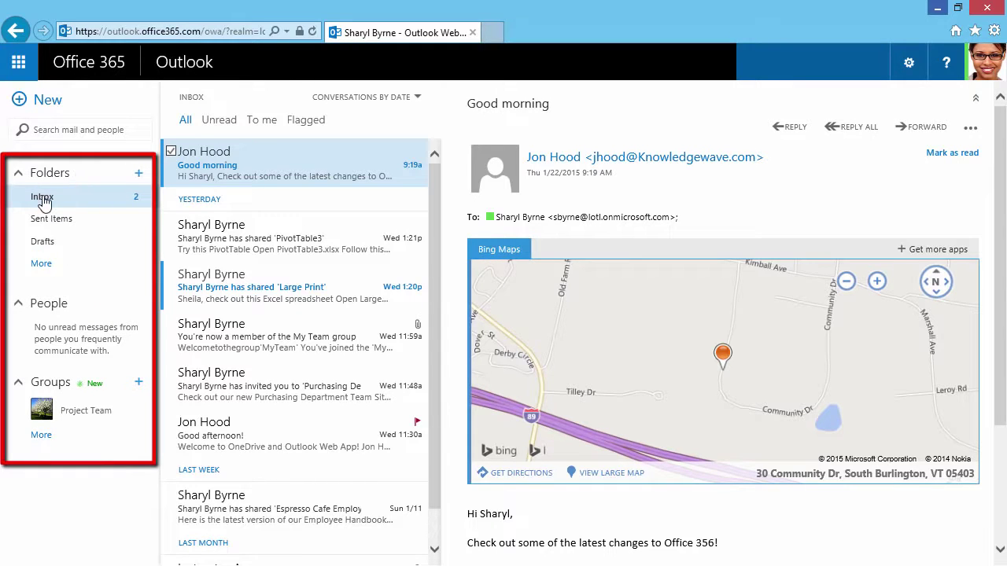
pyautogui.click(37, 265)
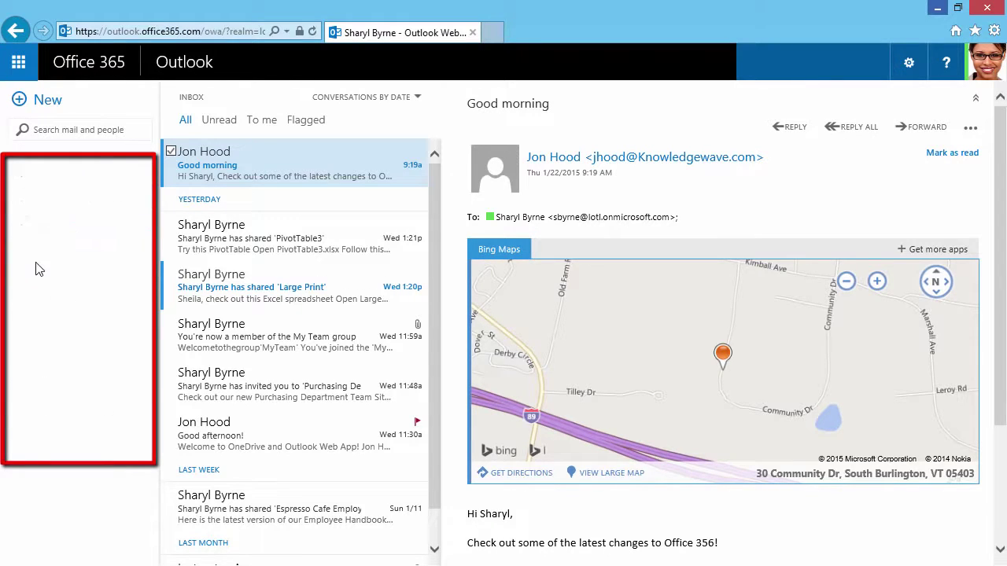
pyautogui.click(21, 202)
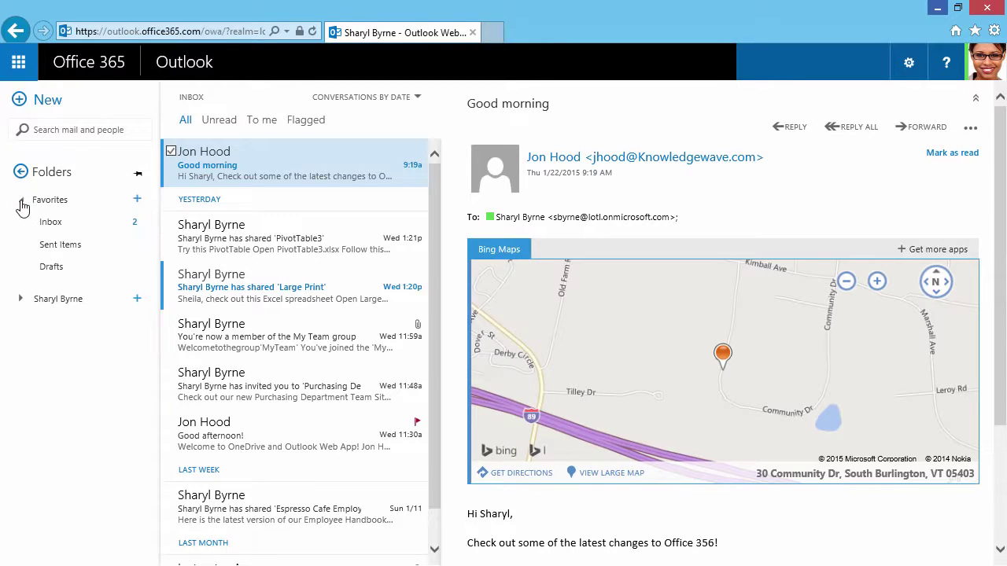
pyautogui.click(21, 300)
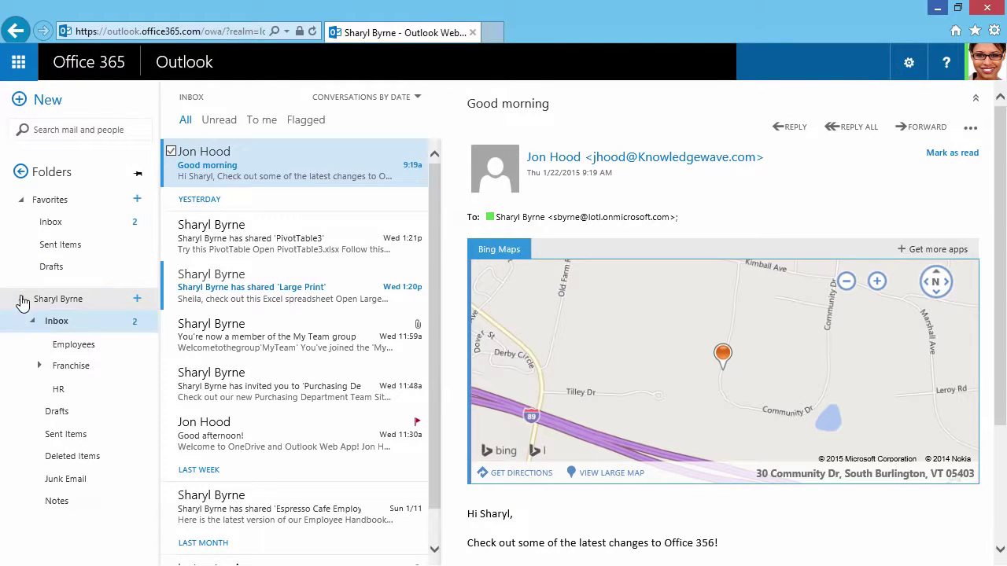
pyautogui.click(136, 299)
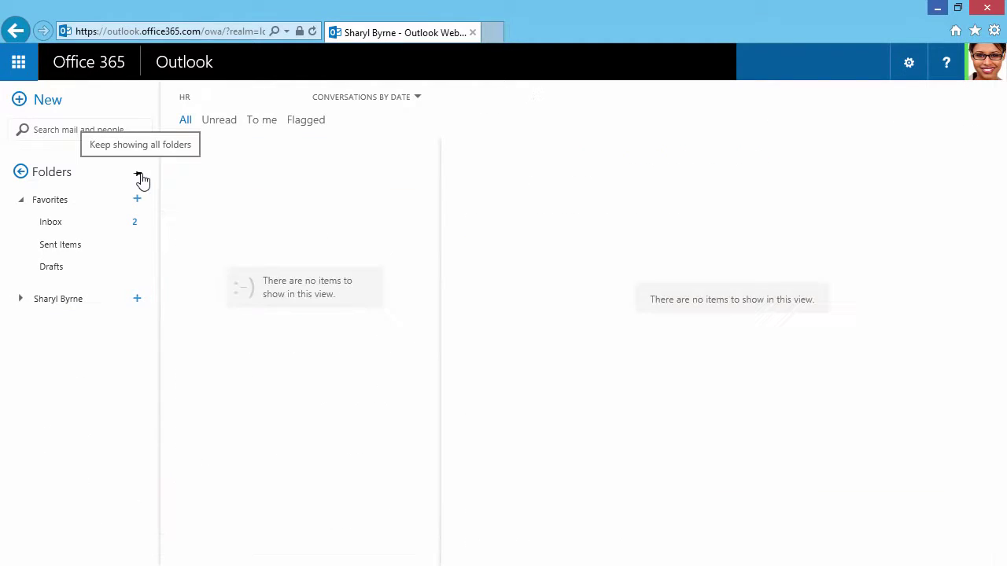
# - Set the folder list to keep showing all folders, and switch it back to only favorite folders
pyautogui.click(139, 174)
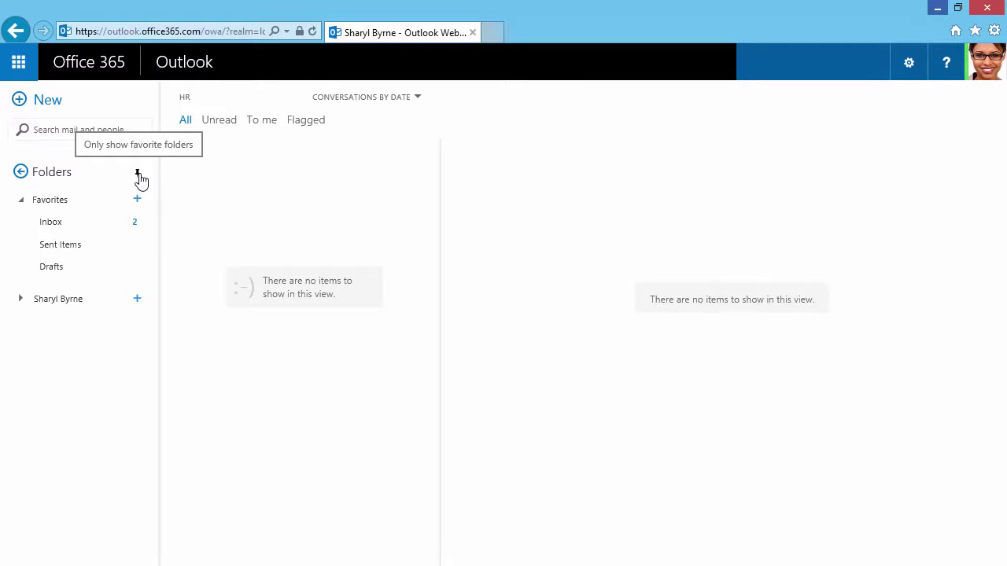
pyautogui.click(138, 174)
# - Collapse and re-expand the Groups section, and open the Project Team group to view its conversations
pyautogui.click(17, 292)
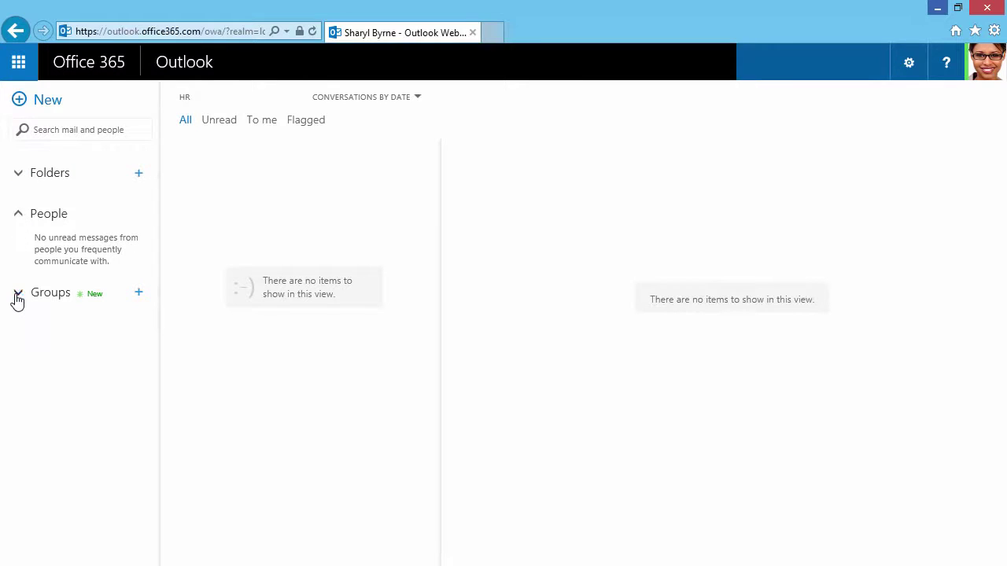
pyautogui.click(17, 298)
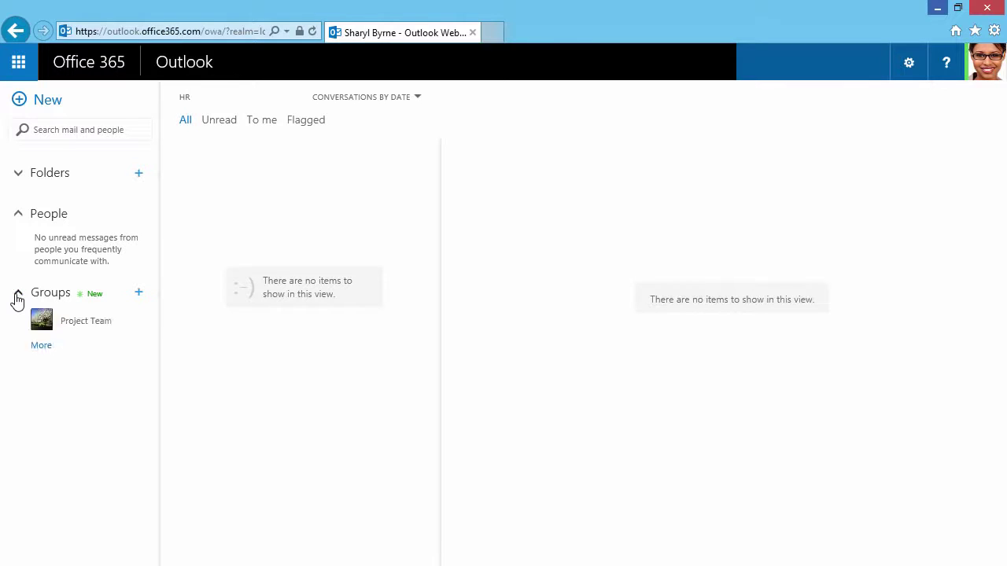
pyautogui.click(71, 324)
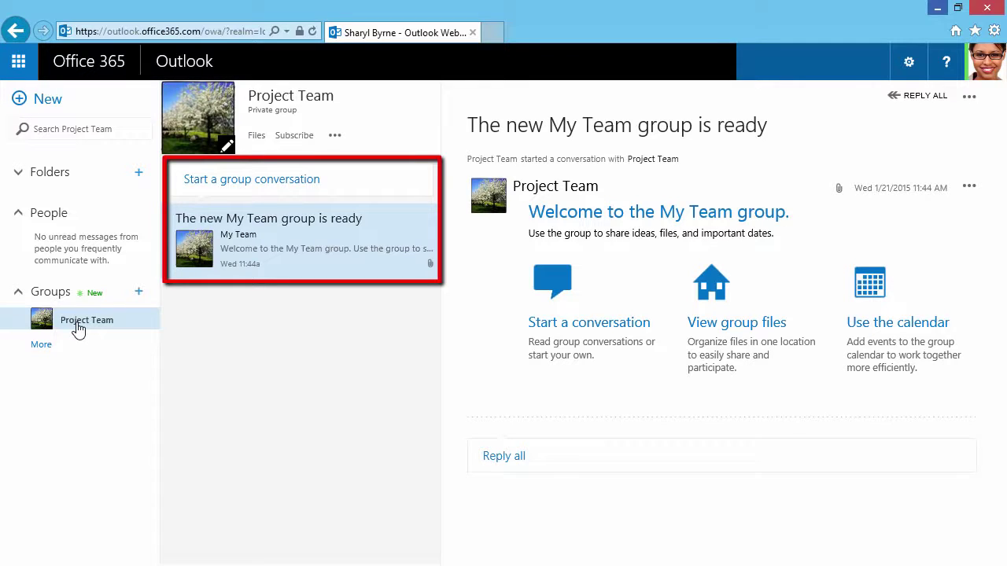
# - Start a new e-mail with the subject "OneDrive File test" and insert Espresso Cafe Employee Handbook.docx, shared with OneDrive
pyautogui.click(32, 102)
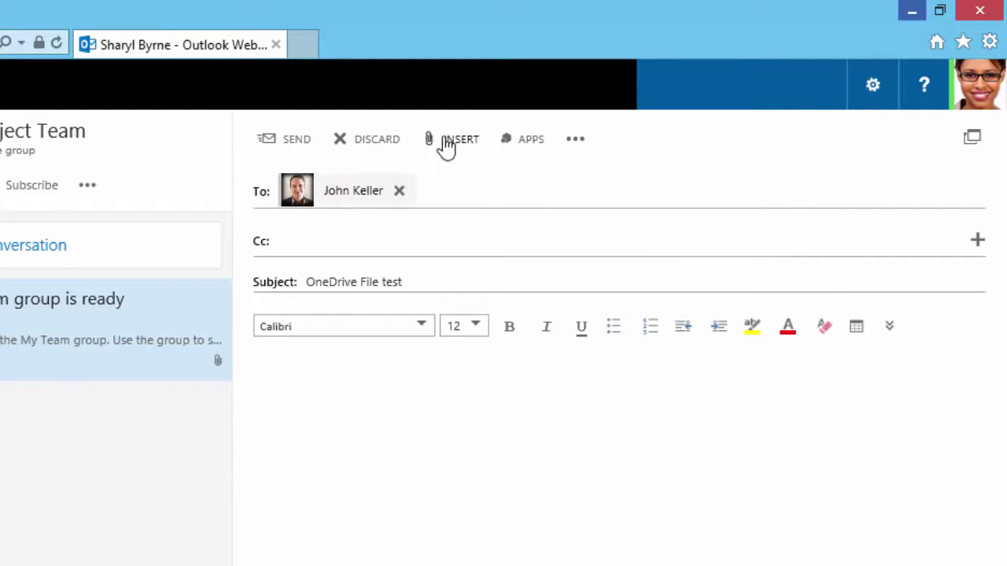
pyautogui.click(447, 143)
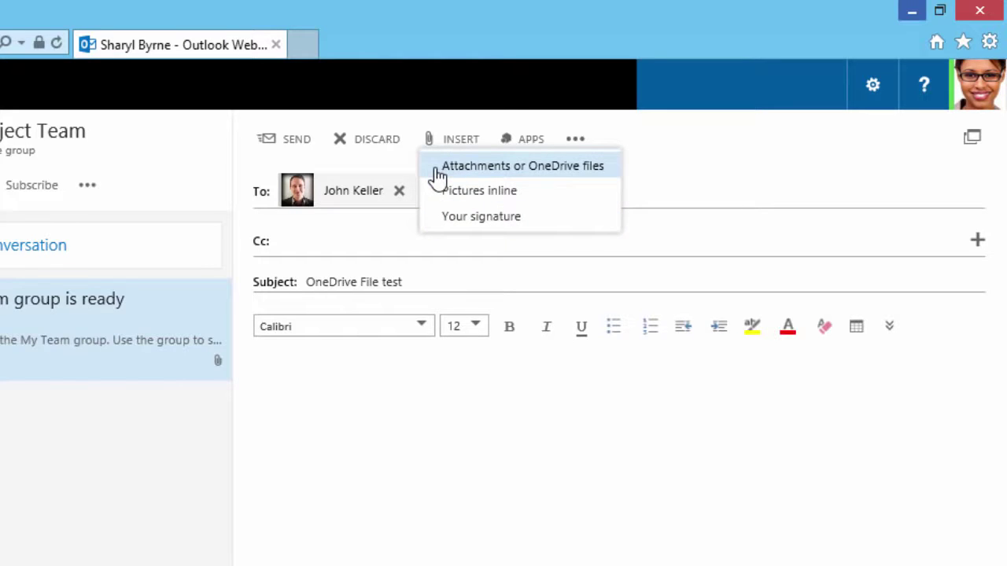
pyautogui.click(437, 173)
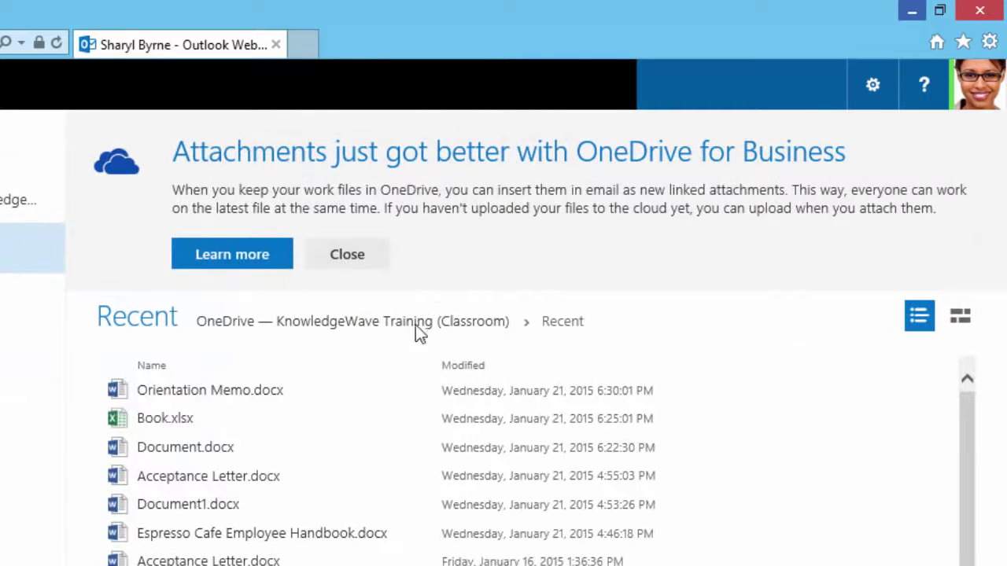
pyautogui.click(321, 538)
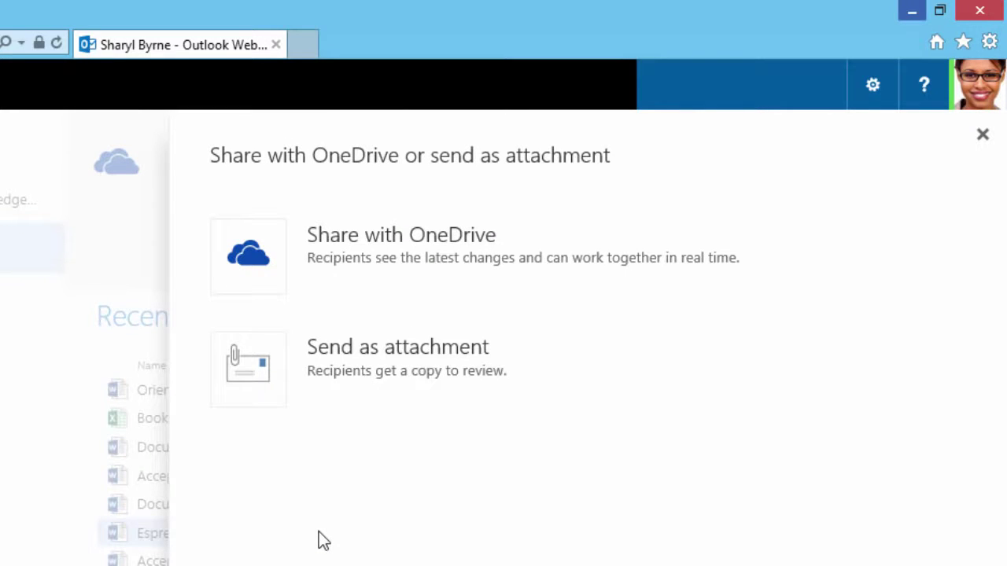
pyautogui.click(260, 278)
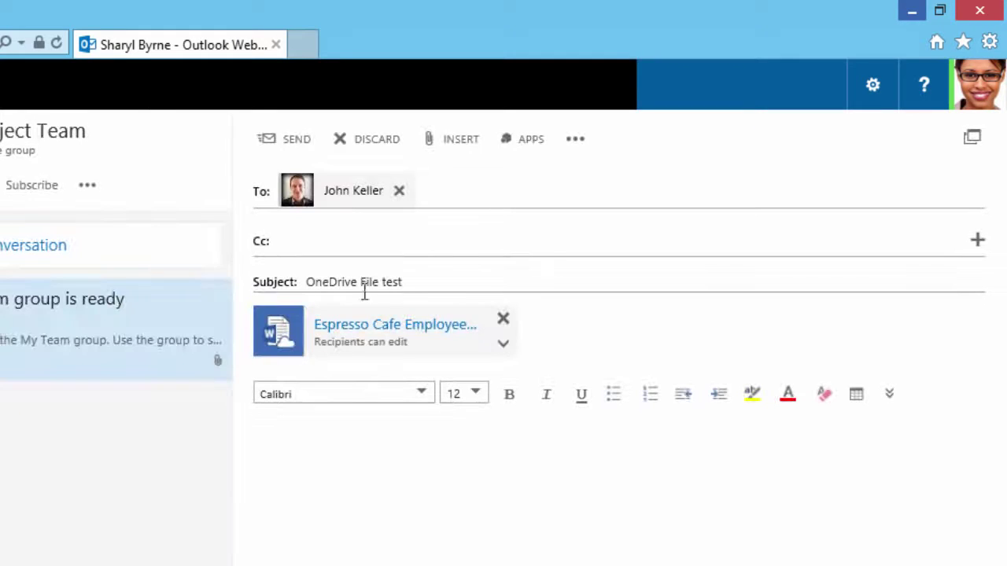
# - Keep the handbook's recipient permission at Can edit and send the e-mail with the text "Check out the latest version of the Employee Handbook"
pyautogui.click(504, 346)
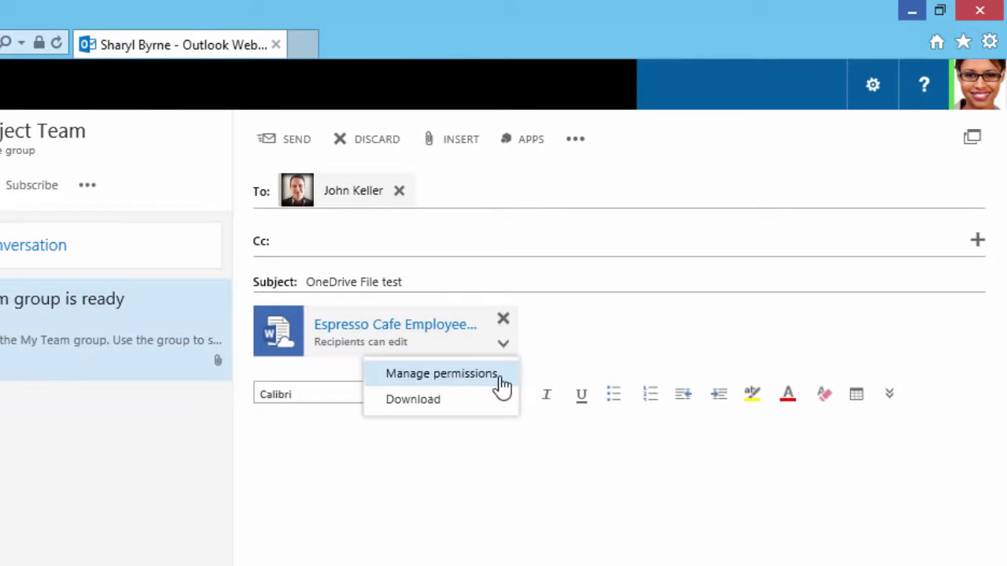
pyautogui.click(499, 376)
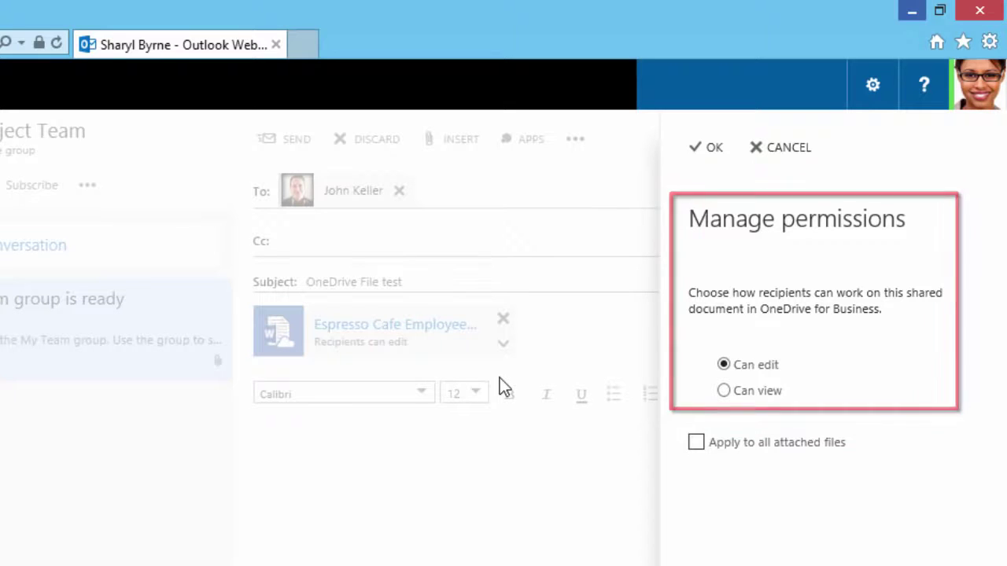
pyautogui.click(693, 149)
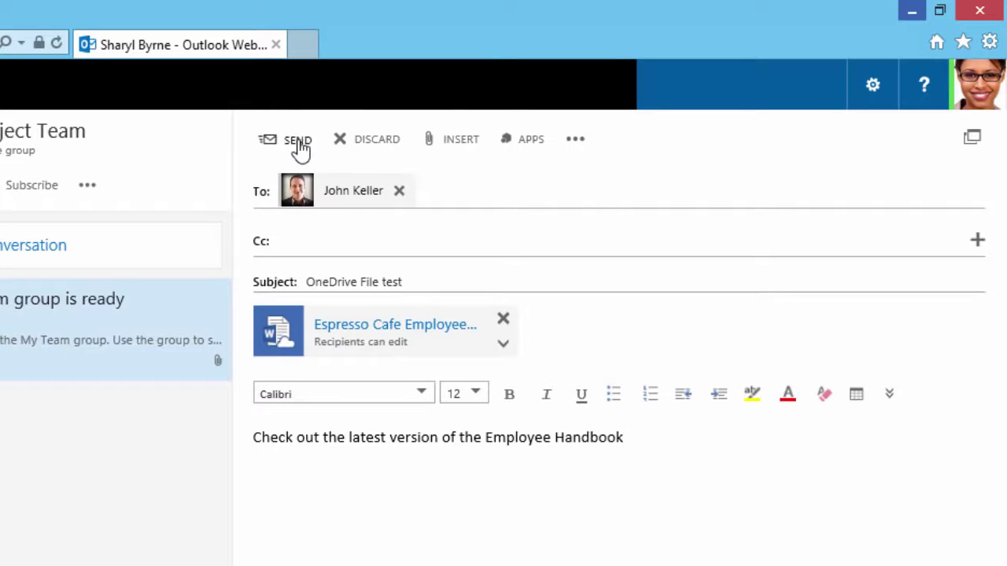
pyautogui.click(295, 139)
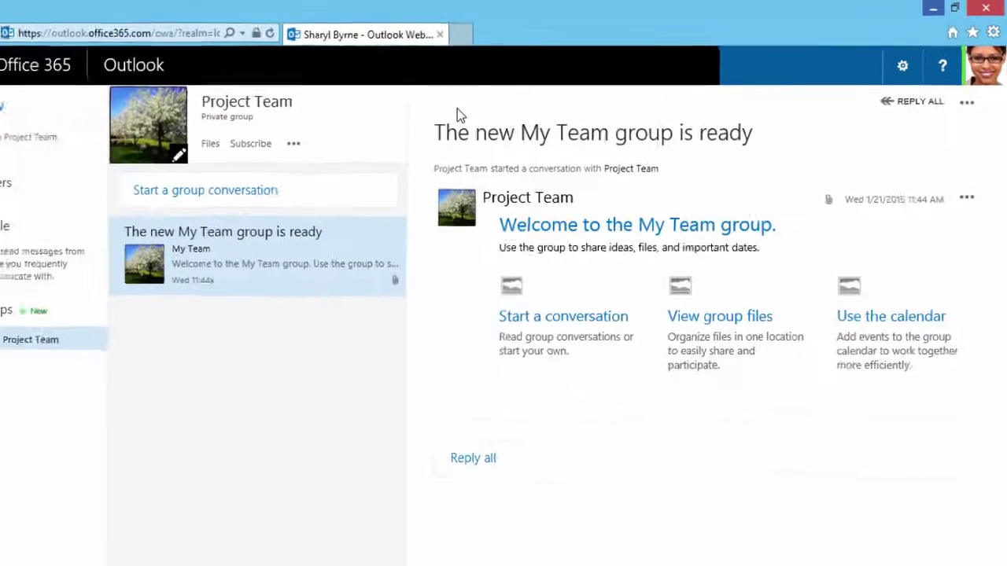
# - Compose an e-mail with the subject "Drag and Drop Feature", attach the local Word document "Identifying and Setting t..." and send it
pyautogui.click(3, 111)
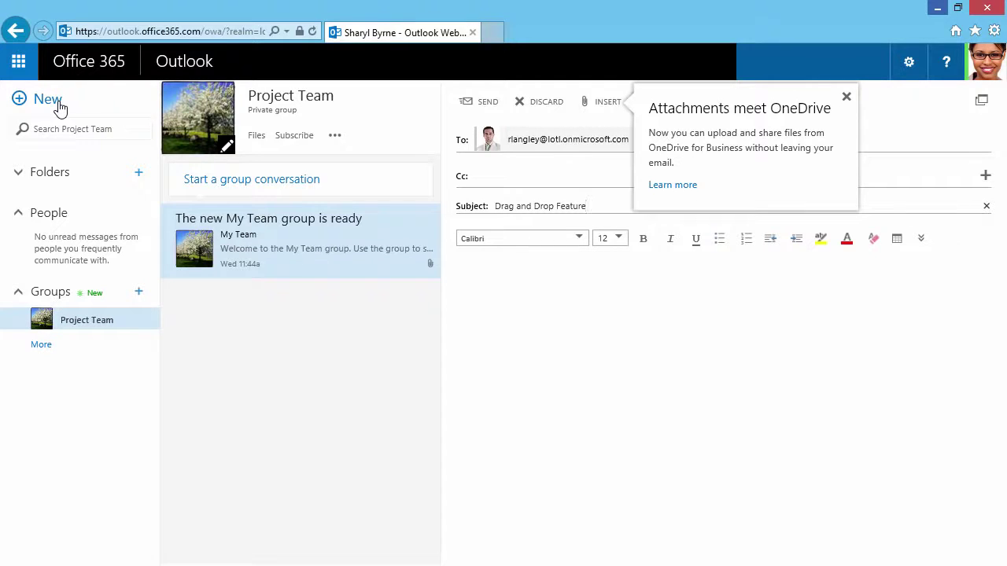
pyautogui.moveTo(1006, 383); pyautogui.dragTo(684, 375)
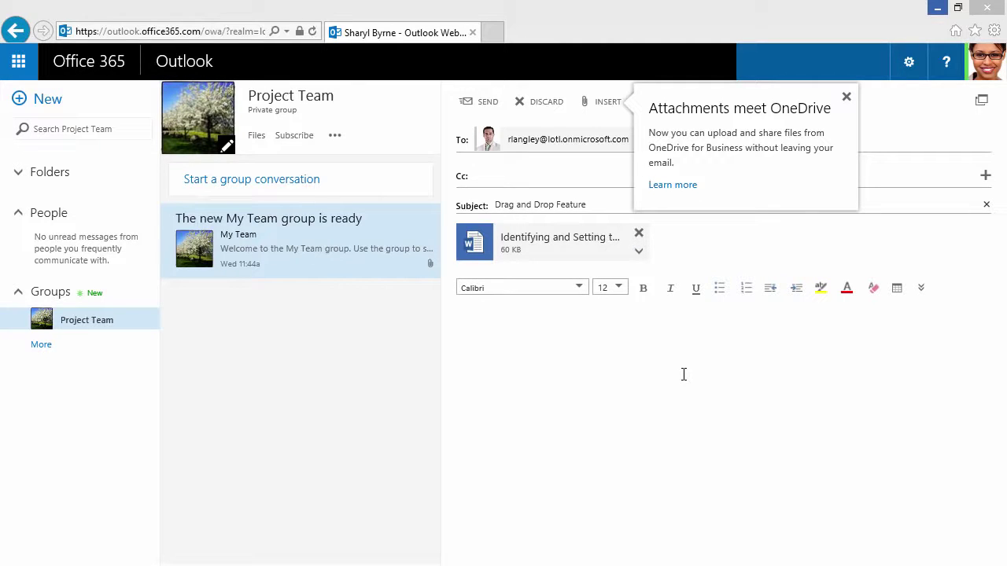
pyautogui.click(467, 105)
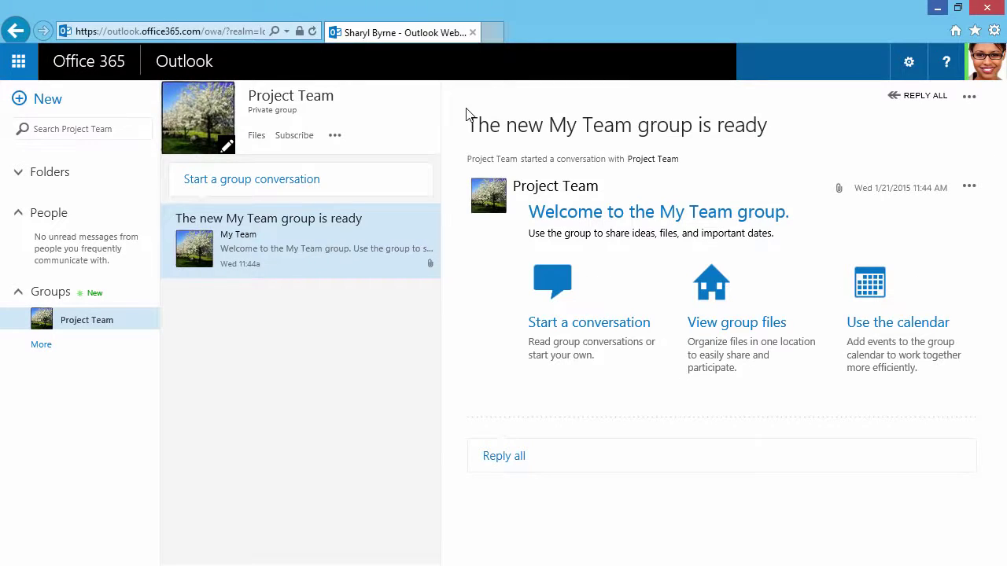
# - Open the Outlook mail options and view the Connected accounts settings
pyautogui.click(908, 62)
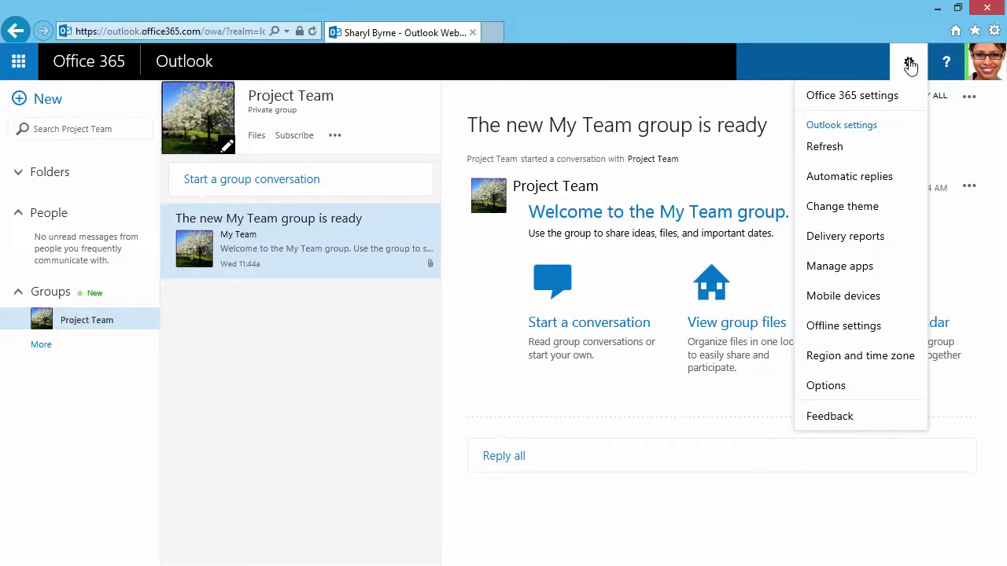
pyautogui.click(848, 387)
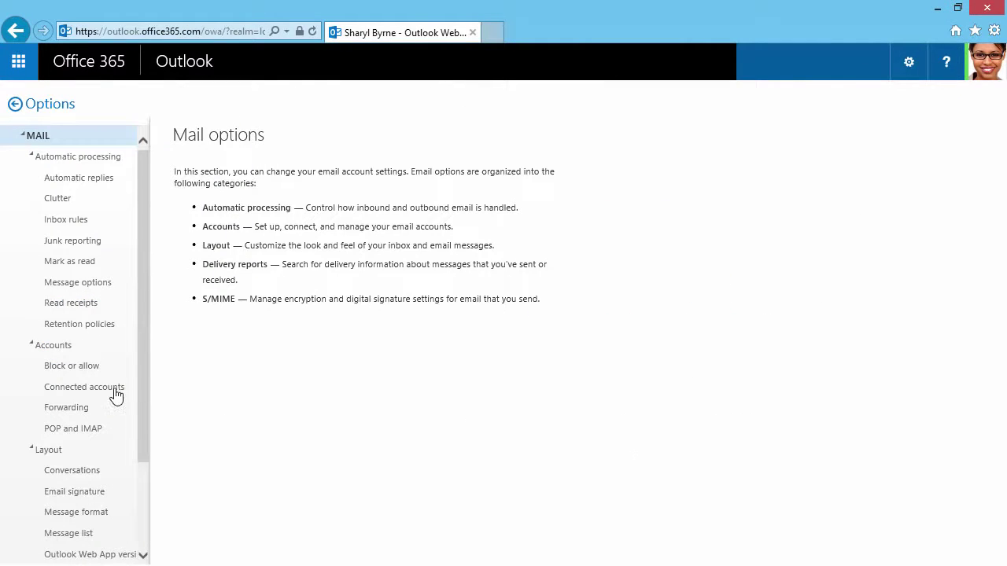
pyautogui.click(114, 394)
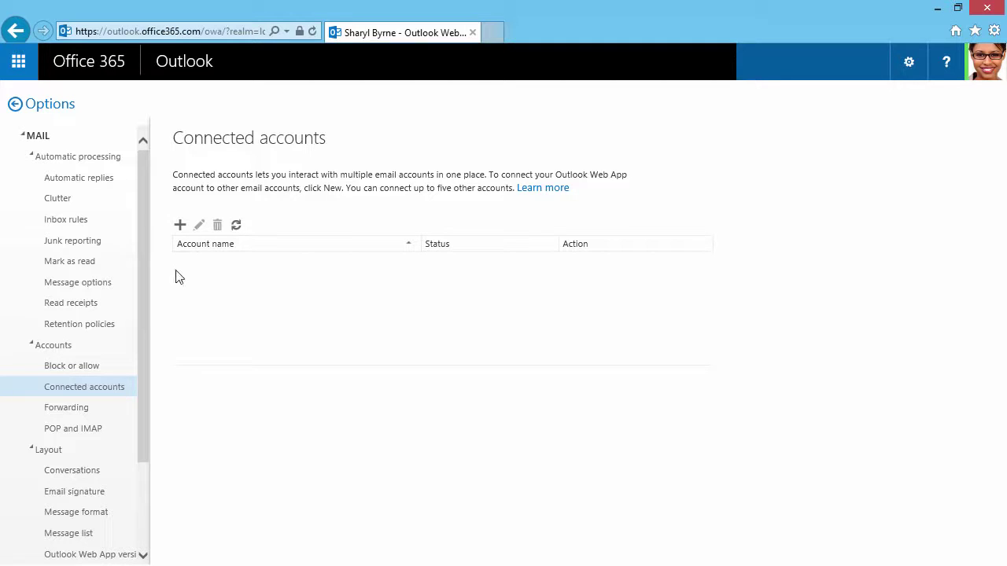
# - Switch to Calendar and add the colleague's calendar from the sharing invitation message
pyautogui.click(20, 68)
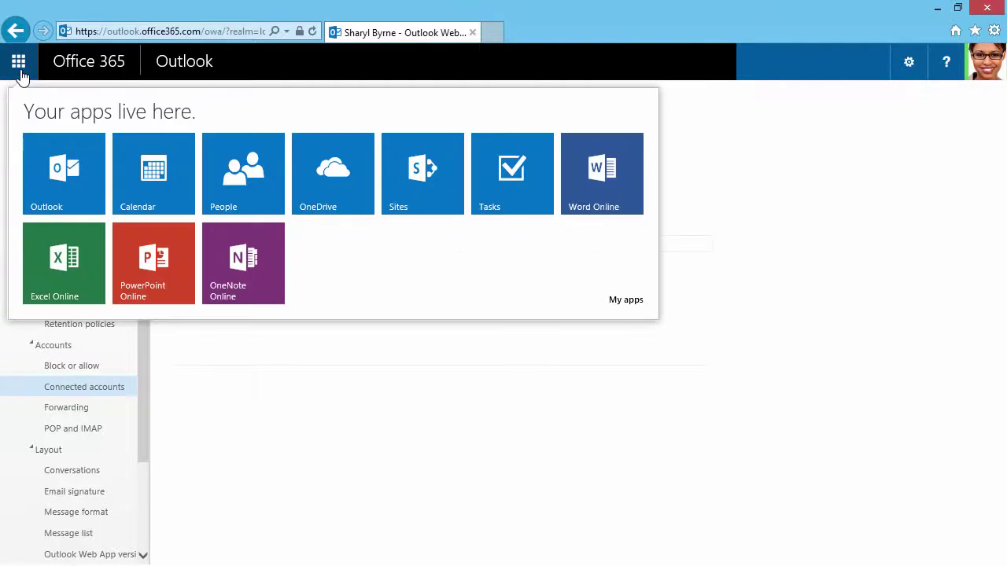
pyautogui.click(132, 174)
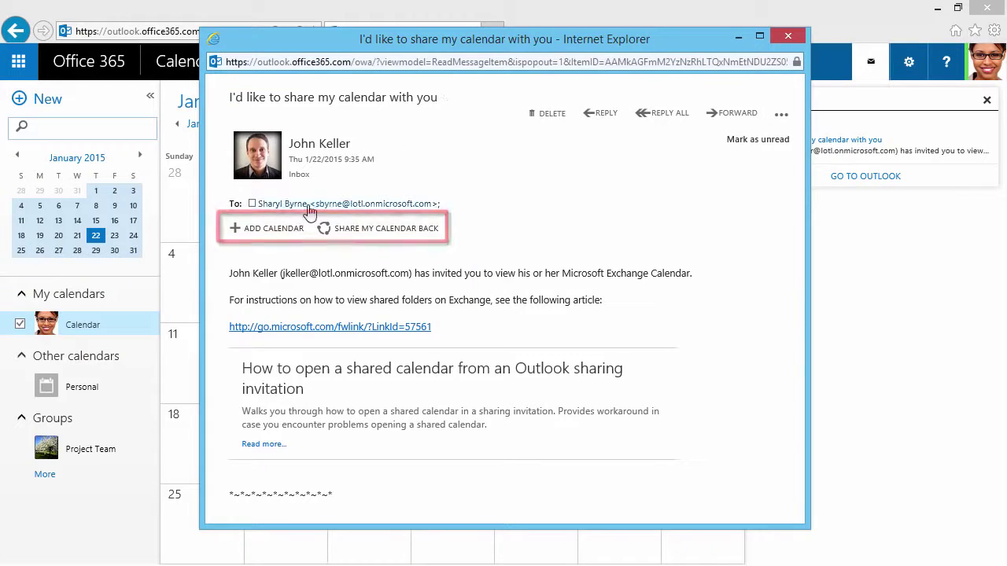
pyautogui.click(273, 233)
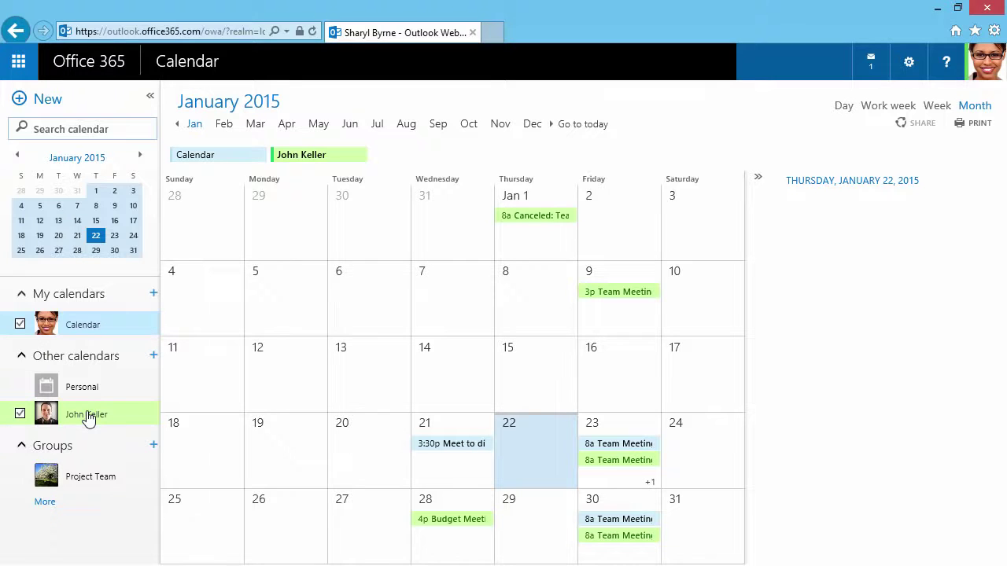
# - Compare both calendars split side by side in Day view for Friday, January 23, 2015, and merge them again
pyautogui.click(843, 105)
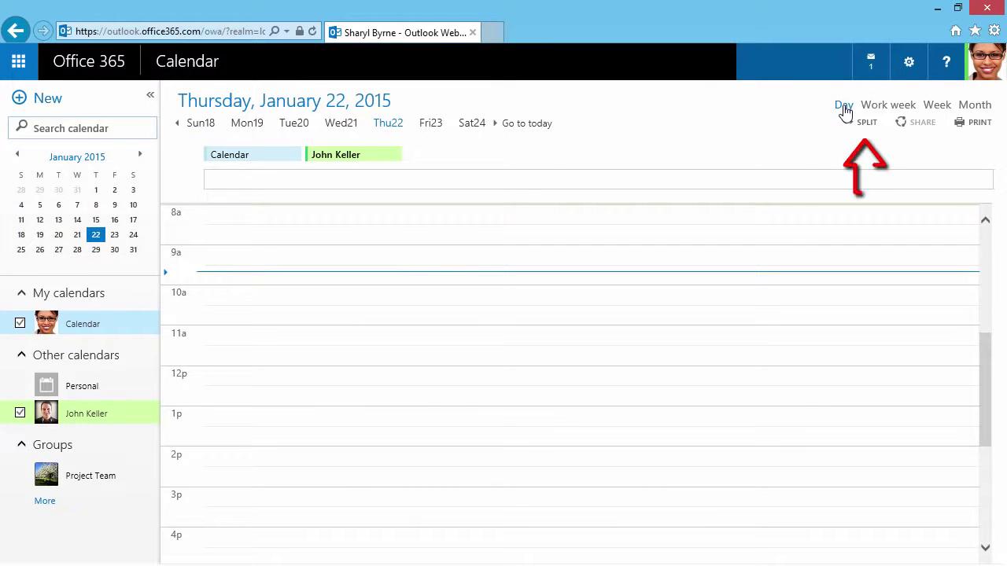
pyautogui.click(861, 126)
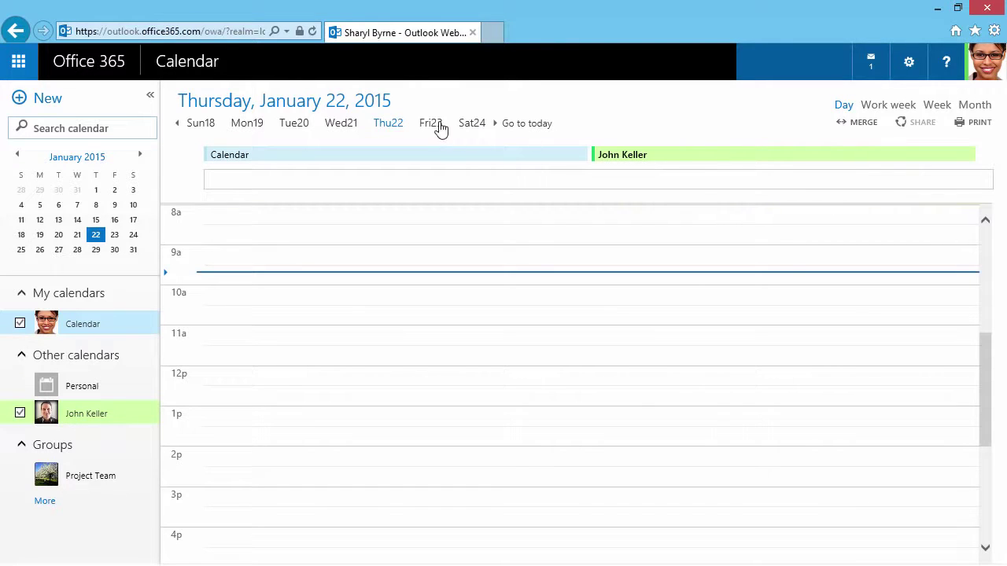
pyautogui.click(431, 124)
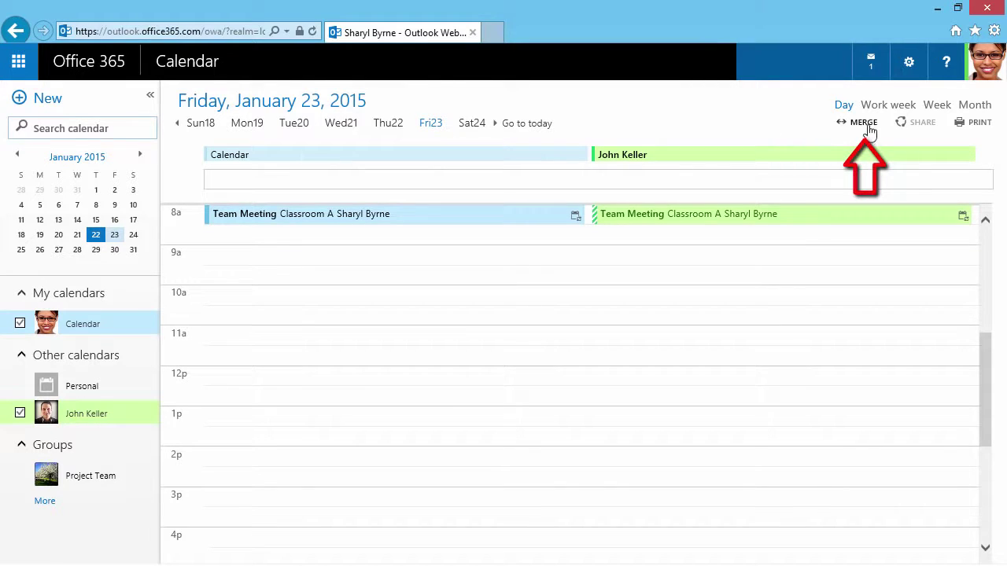
pyautogui.click(865, 126)
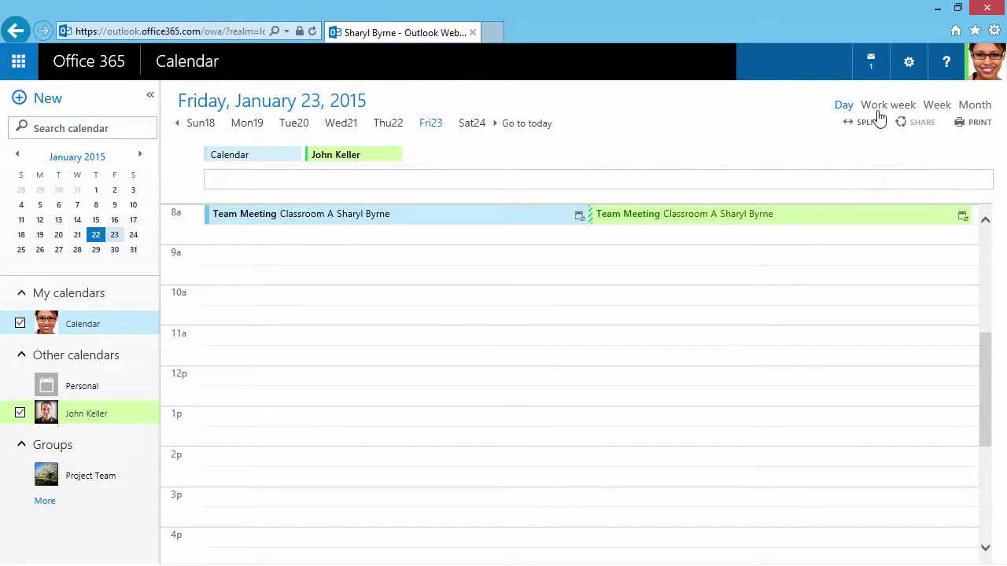
# - Show the calendar as a work week and hide the colleague's shared calendar
pyautogui.click(880, 112)
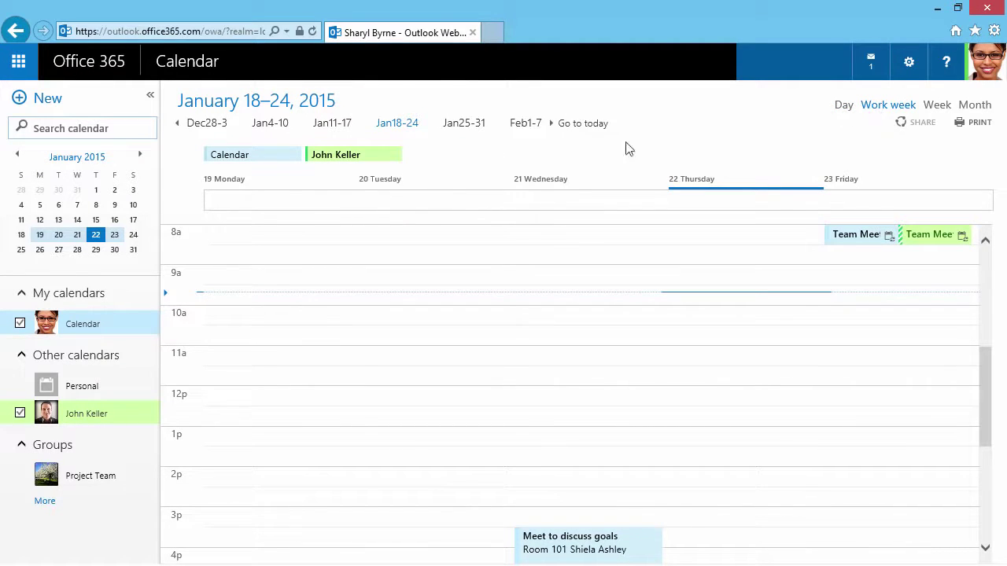
pyautogui.click(21, 414)
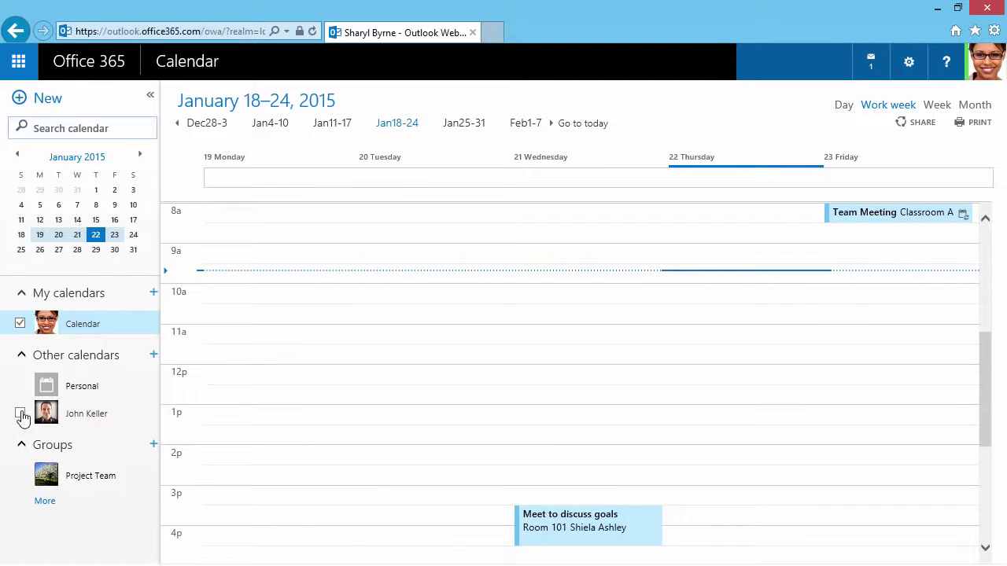
# - Switch to People and view the organization's Directory
pyautogui.click(18, 62)
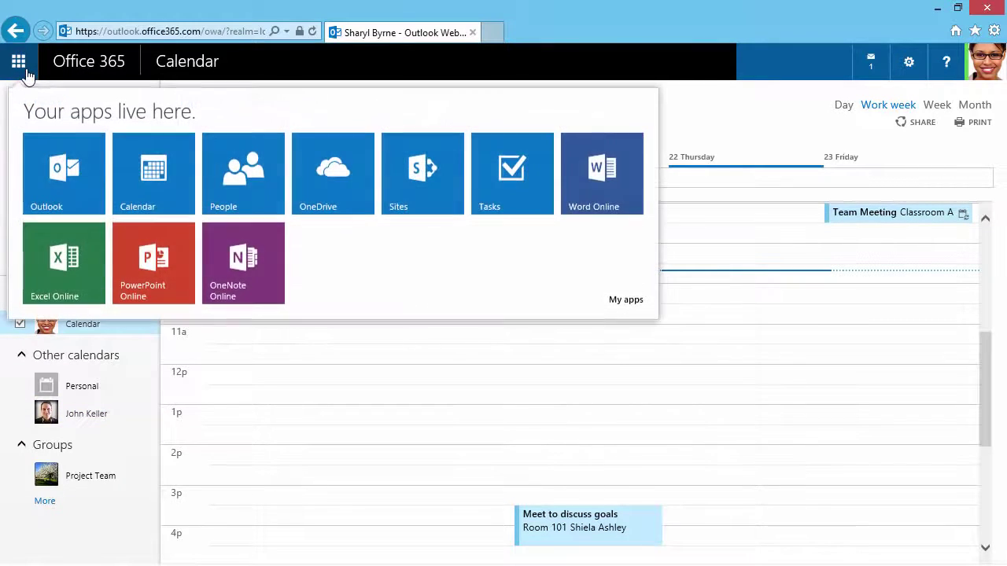
pyautogui.click(222, 182)
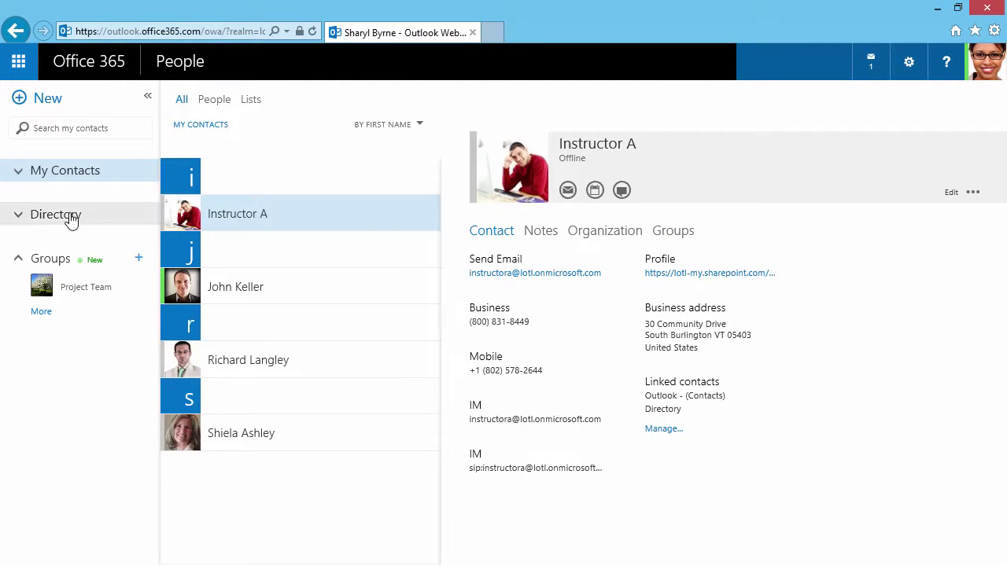
pyautogui.click(69, 217)
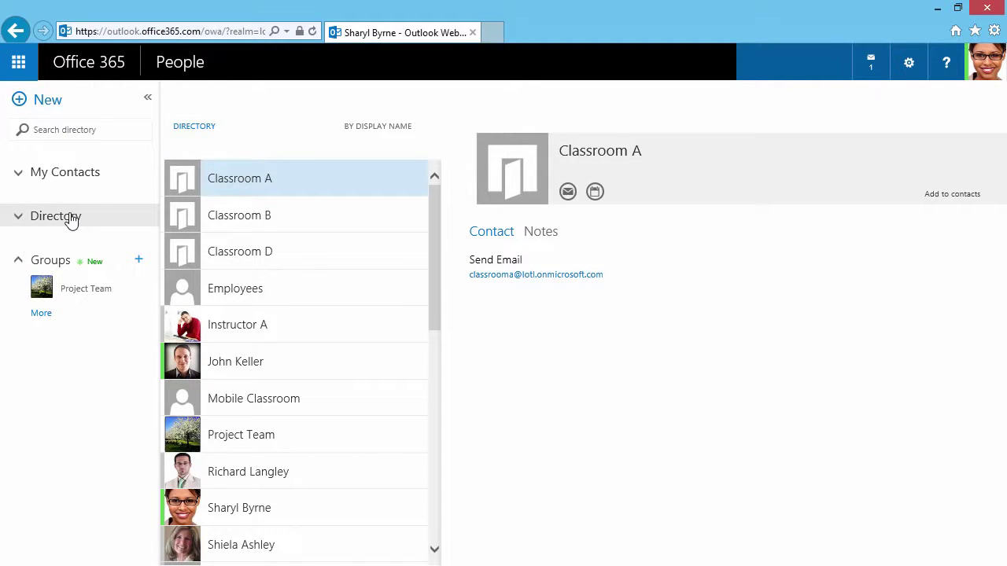
# - Open the People options and view the Connect to social networks settings
pyautogui.click(907, 72)
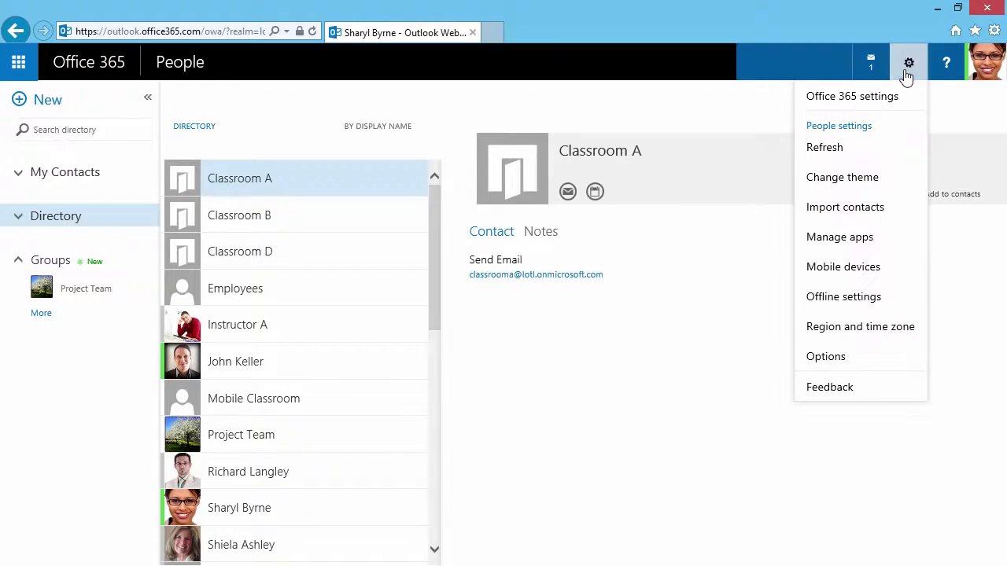
pyautogui.click(834, 356)
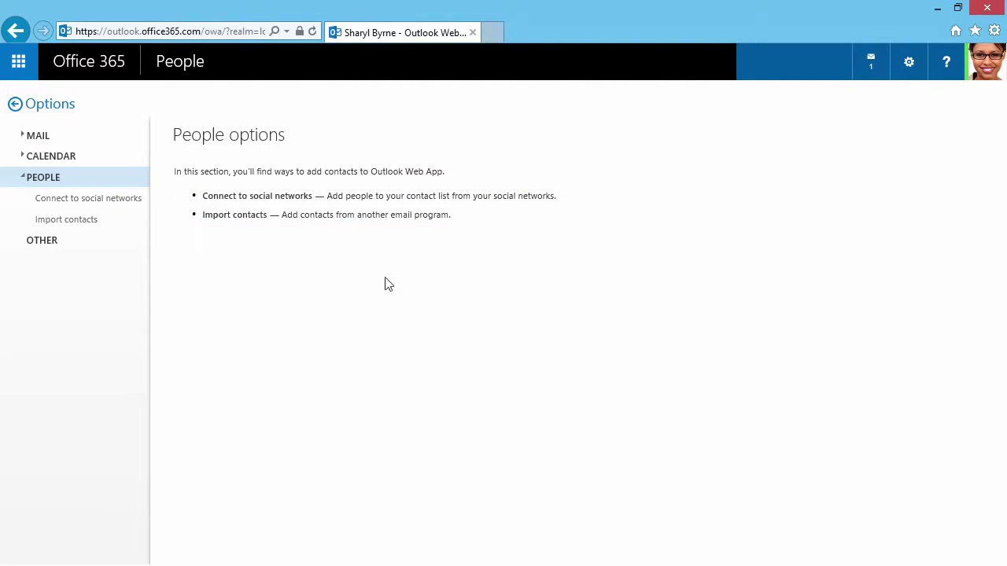
pyautogui.click(123, 204)
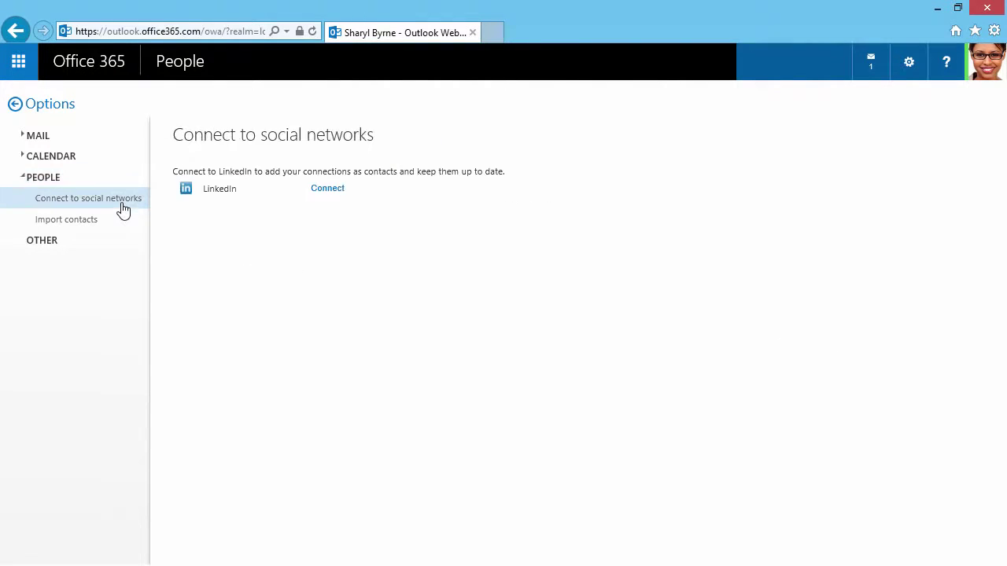
# - Switch to OneDrive to view its documents, and switch to Sites to view the SharePoint sites
pyautogui.click(21, 63)
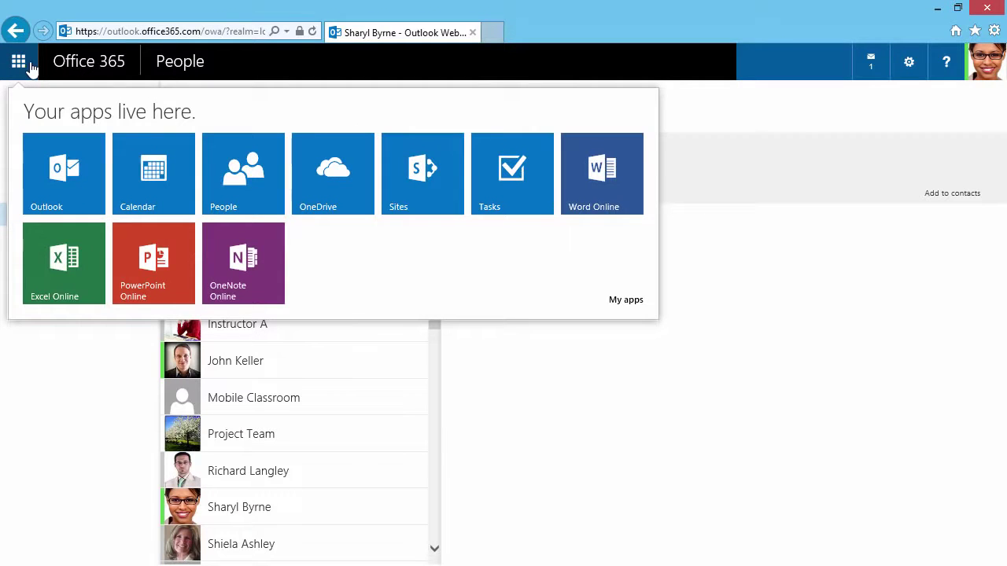
pyautogui.click(309, 194)
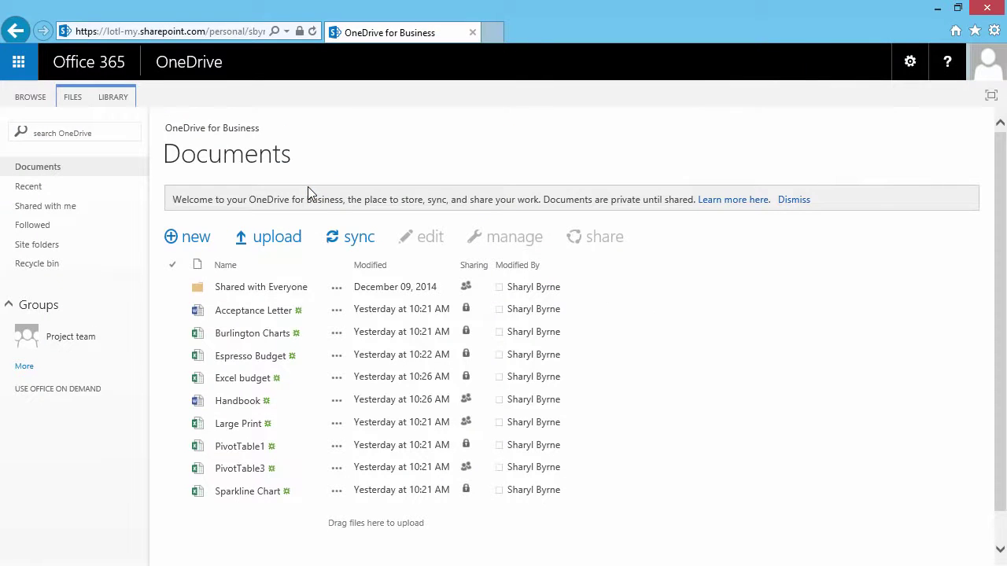
pyautogui.click(22, 64)
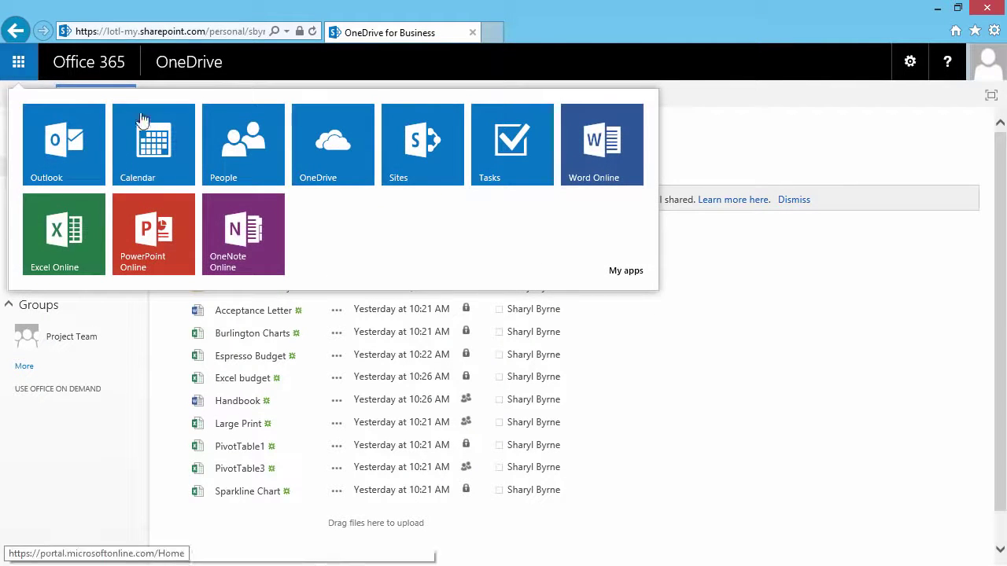
pyautogui.click(419, 187)
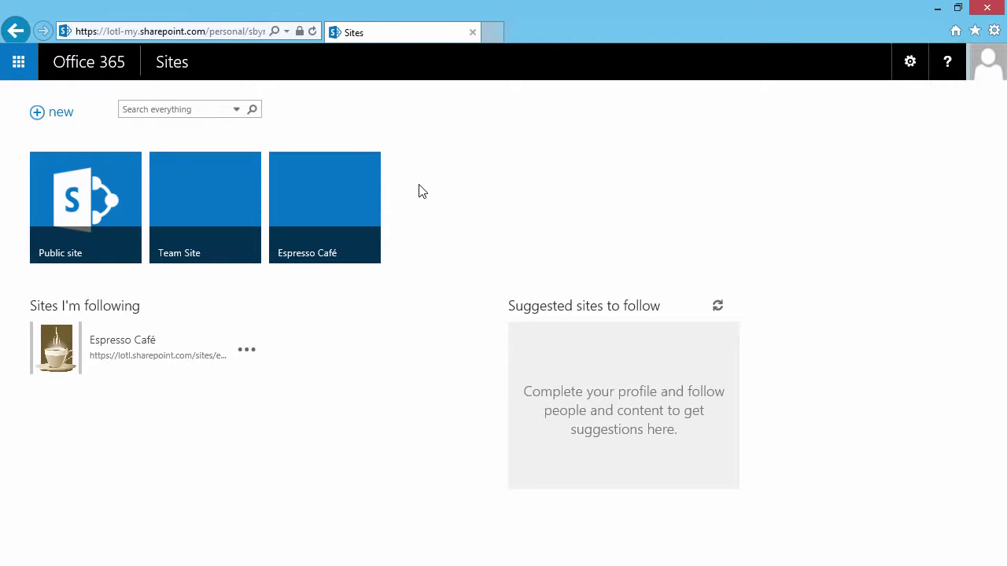
# - Create a blank document in Word Online and try to open it in desktop Word
pyautogui.click(22, 63)
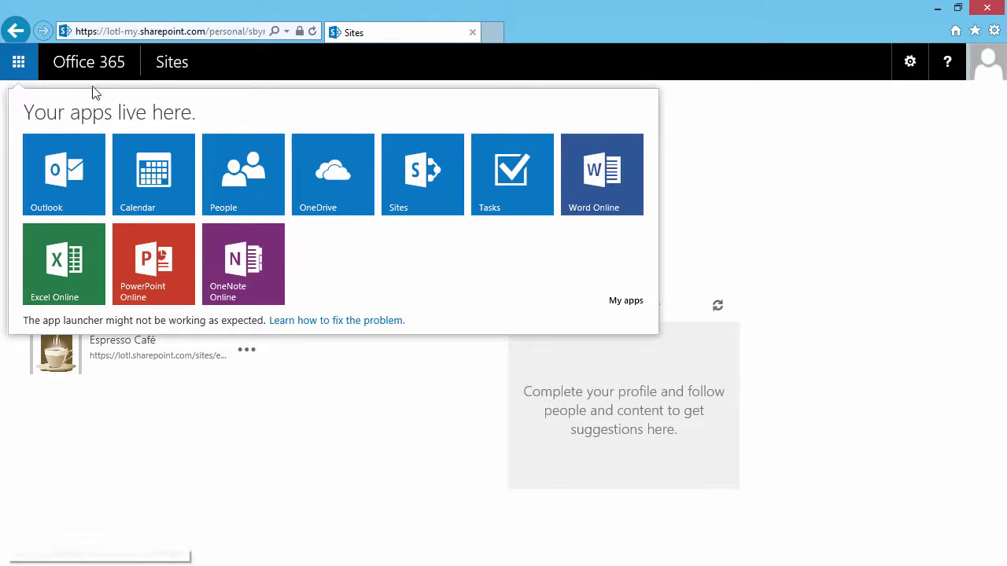
pyautogui.click(566, 195)
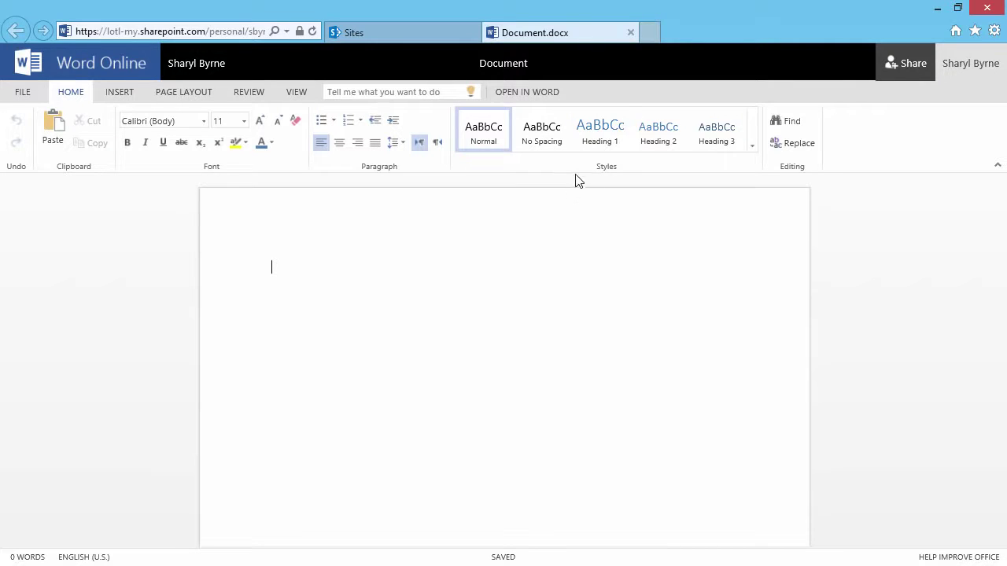
pyautogui.click(557, 93)
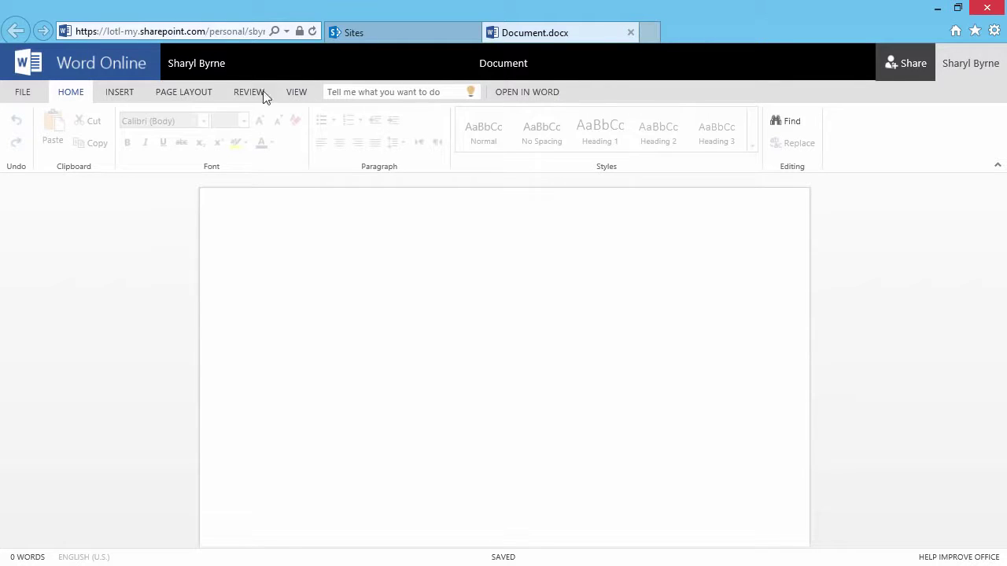
# - Return from Word Online to the OneDrive documents and show the available Office 365 apps
pyautogui.click(210, 63)
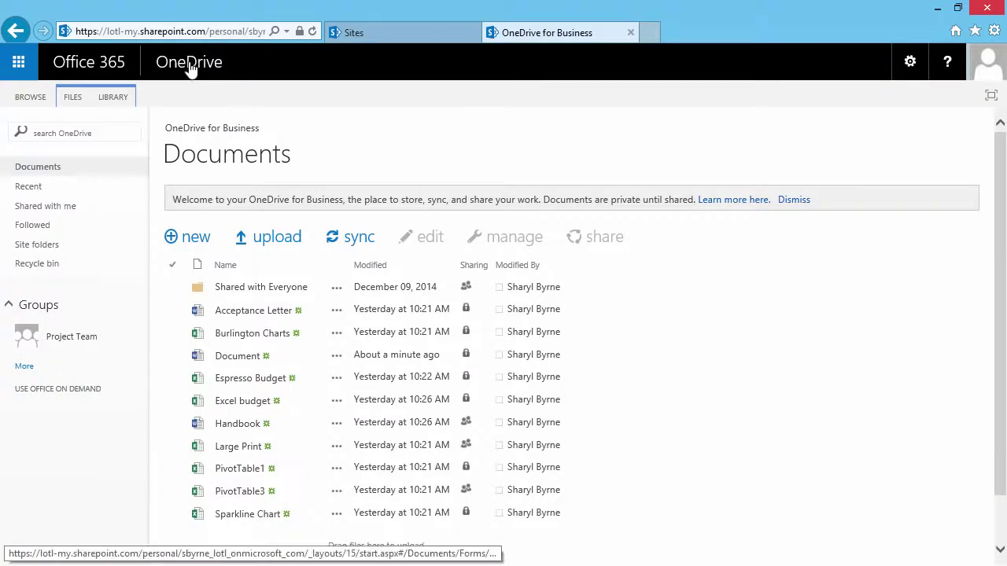
pyautogui.click(19, 61)
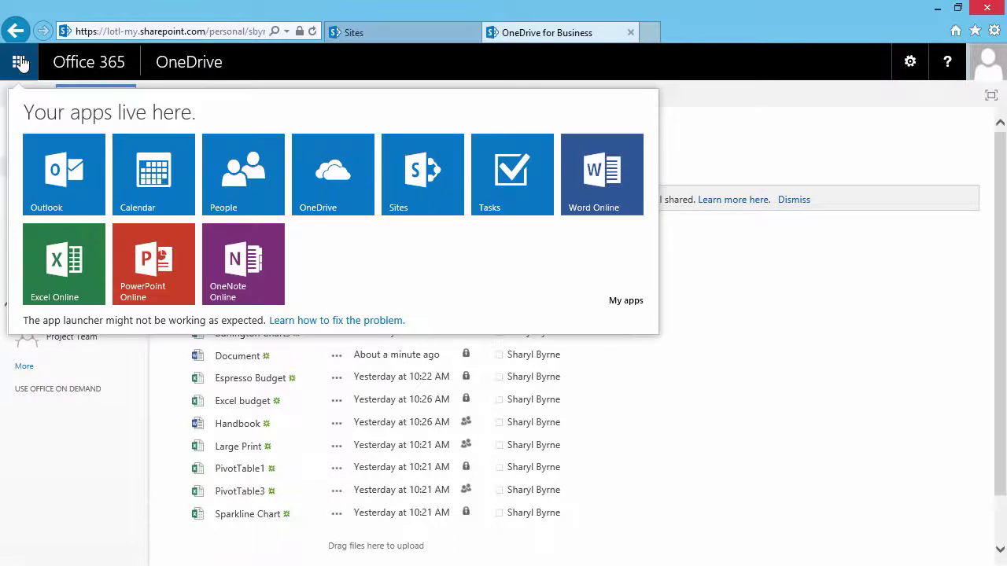